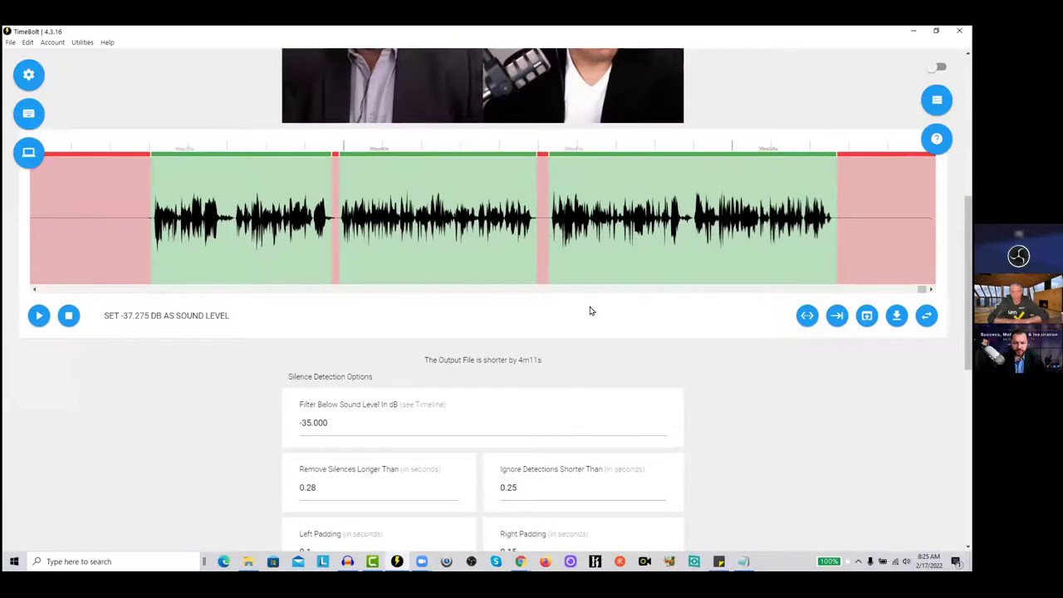
# Play back the opening of the loaded recording to preview how the detected silences are skipped.
pyautogui.scroll(5, 534, 308)
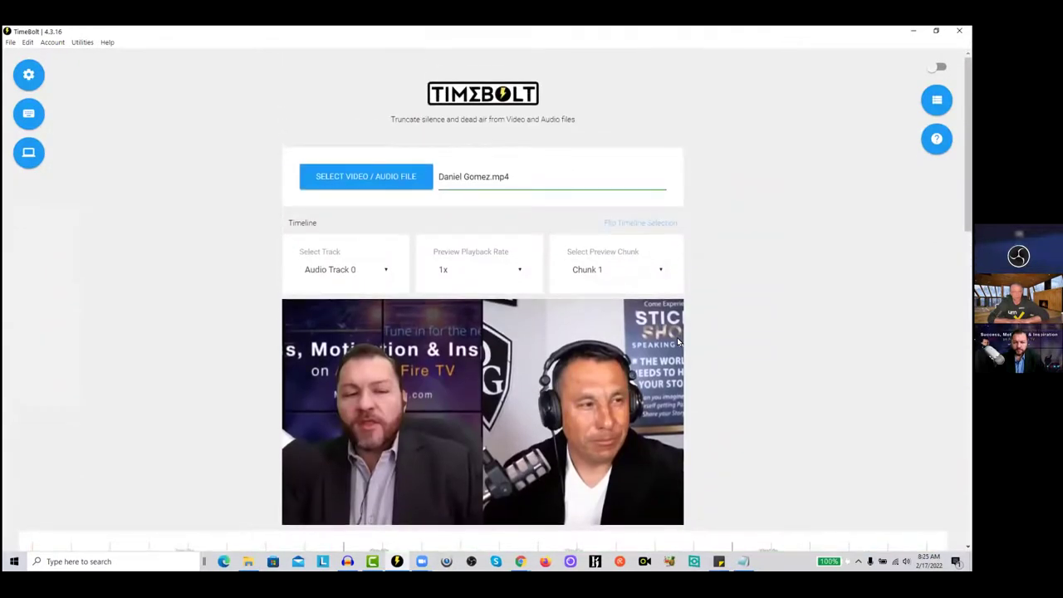
pyautogui.scroll(-5, 262, 311)
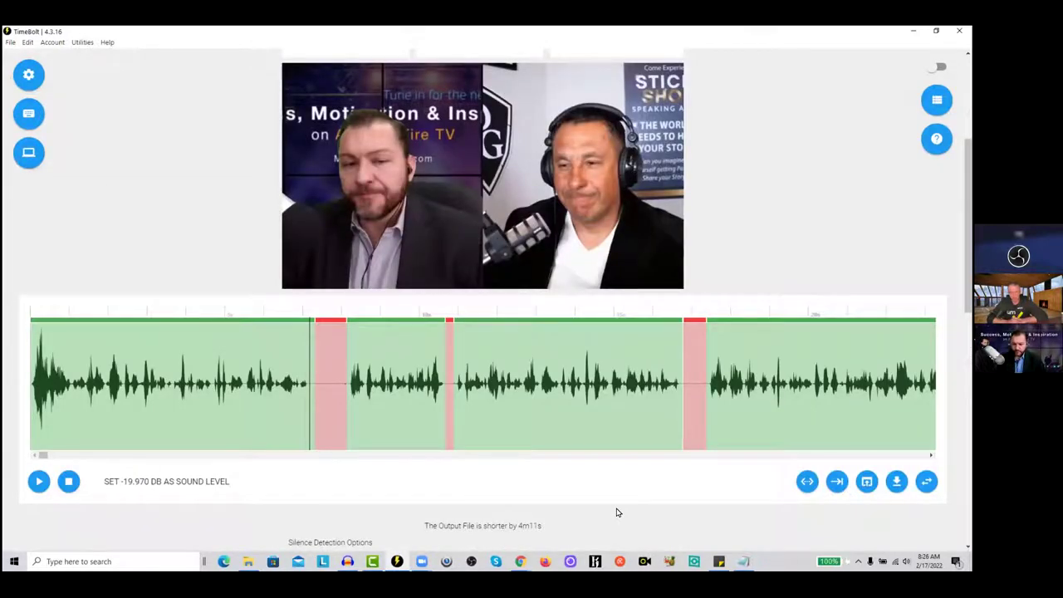
pyautogui.press('space')
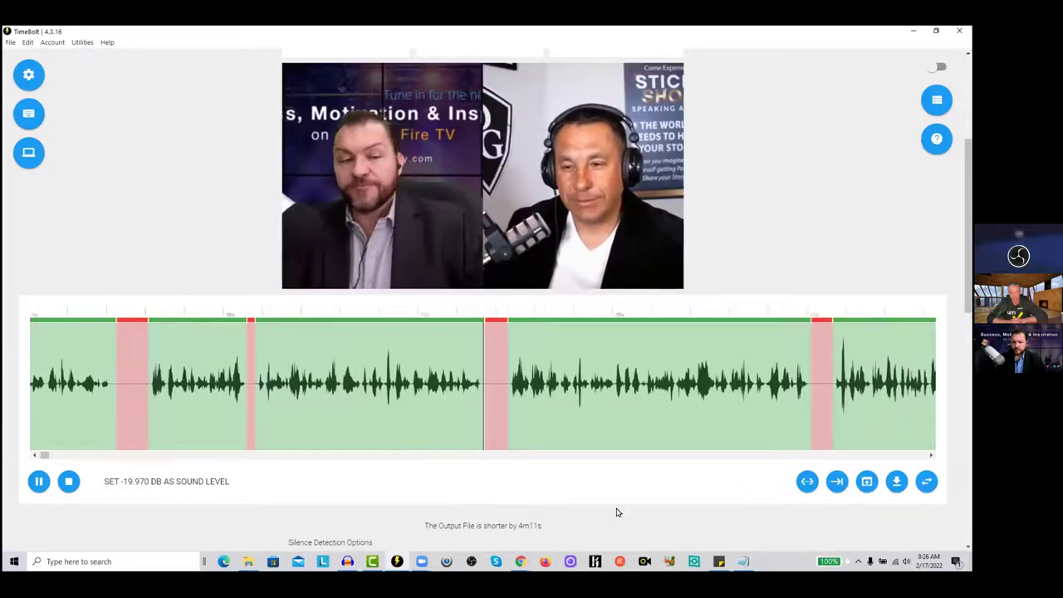
pyautogui.press('space')
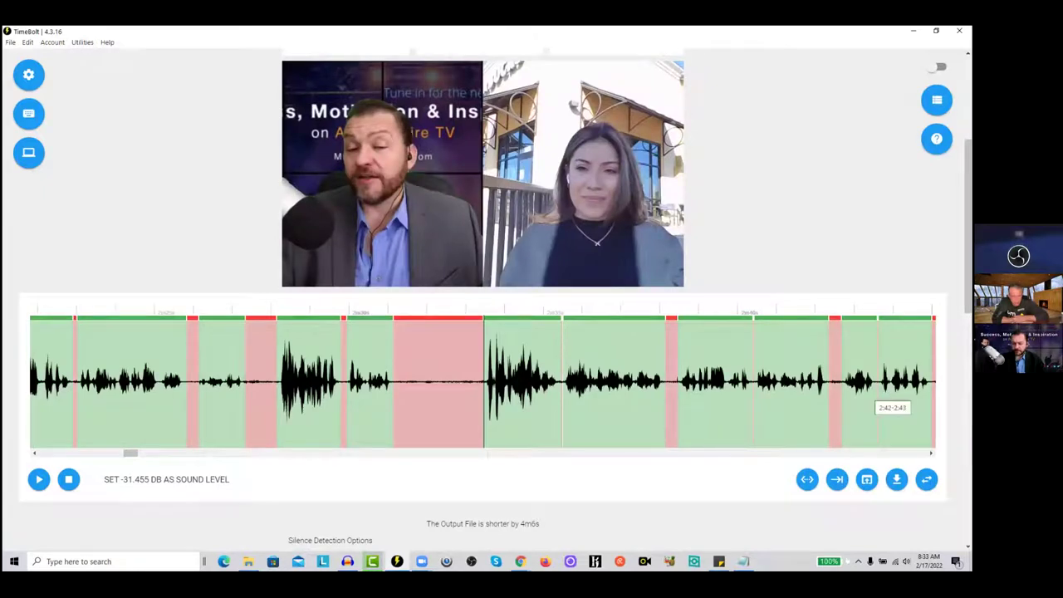
# Set the silence detection to remove silences longer than 0.5 seconds and ignore detections shorter than 0.75 seconds.
pyautogui.scroll(-1, 718, 495)
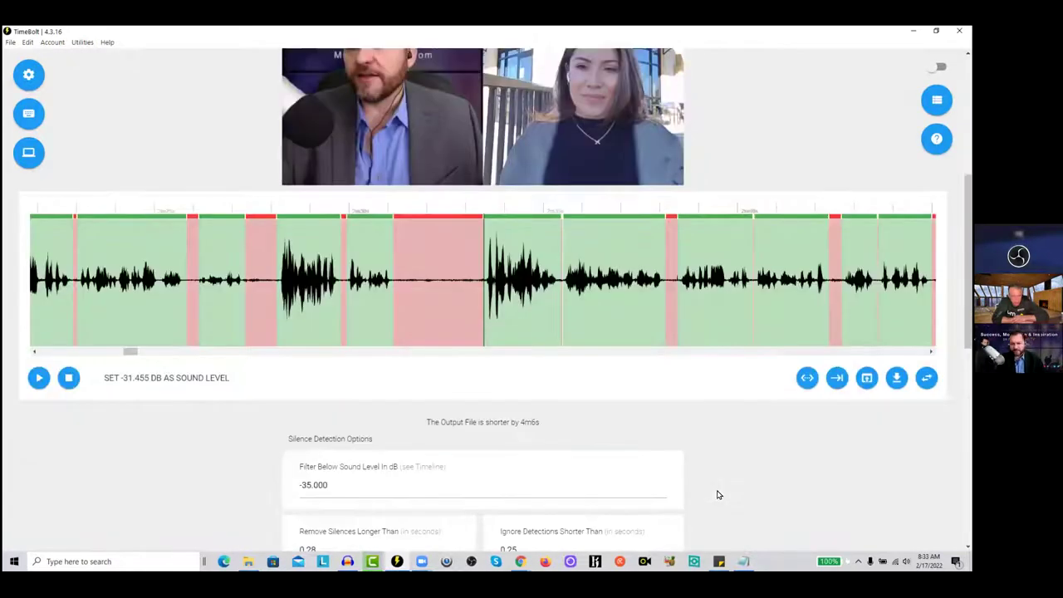
pyautogui.scroll(-1, 718, 495)
pyautogui.scroll(-1, 227, 351)
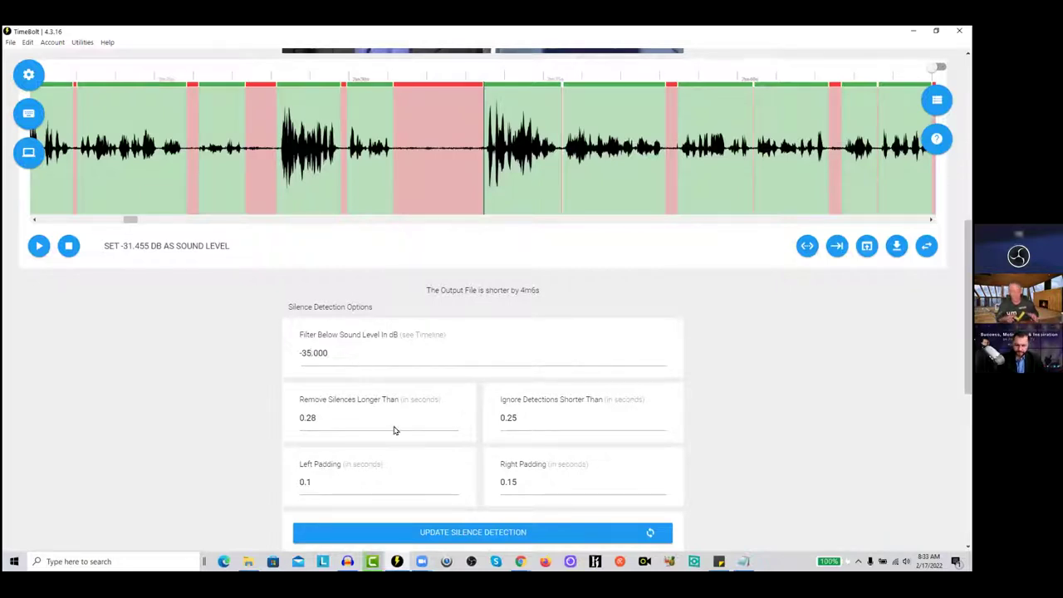
pyautogui.doubleClick(321, 417)
pyautogui.write('5')
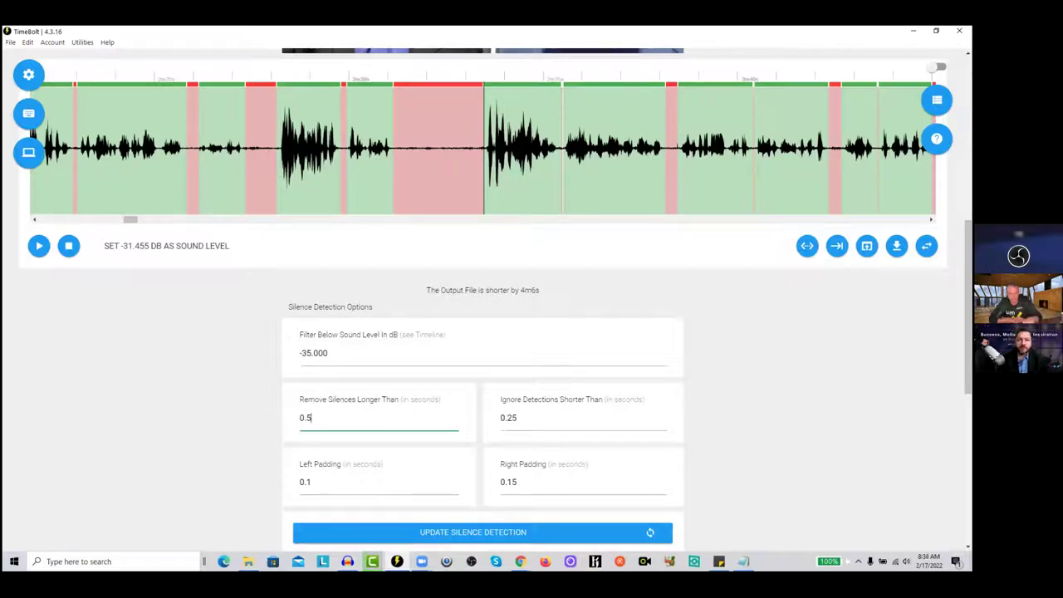
pyautogui.click(514, 422)
pyautogui.press('BackSpace')
pyautogui.write('7')
# Set the left padding to 0.01 seconds and update the silence detection.
pyautogui.click(432, 483)
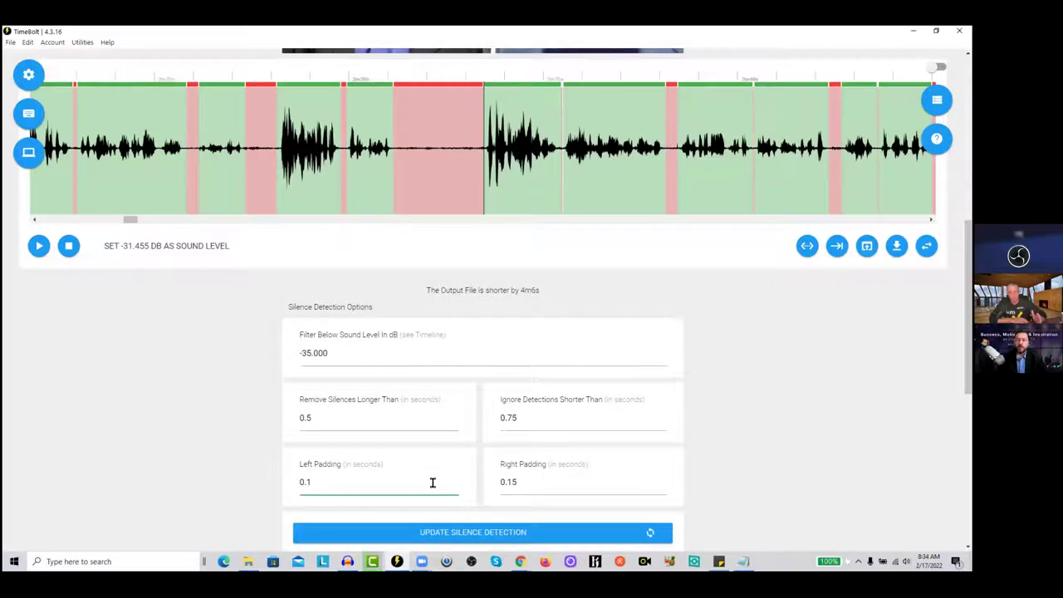
pyautogui.press('BackSpace')
pyautogui.write('01')
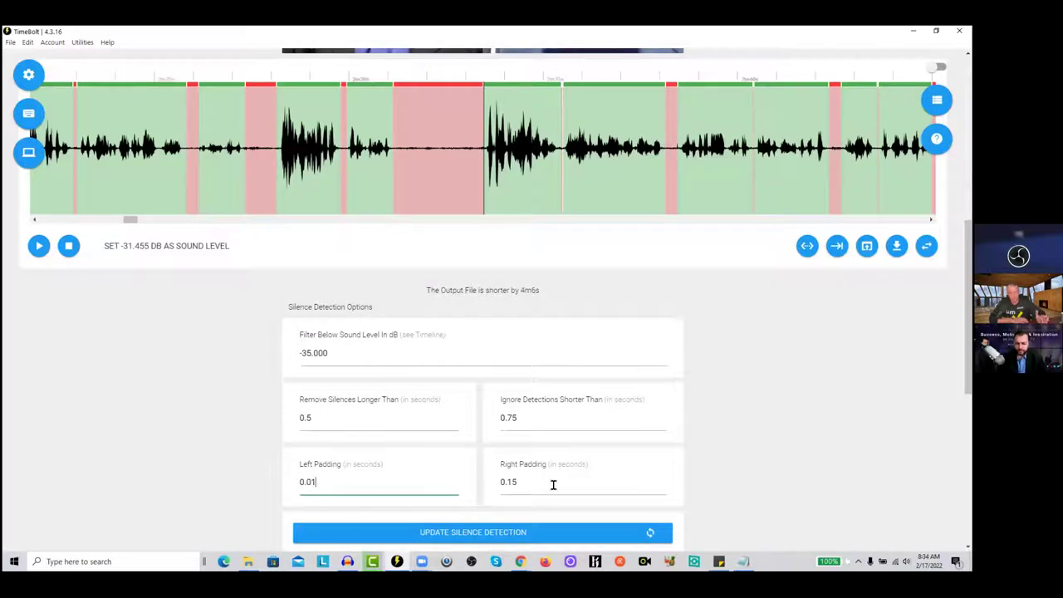
pyautogui.click(553, 484)
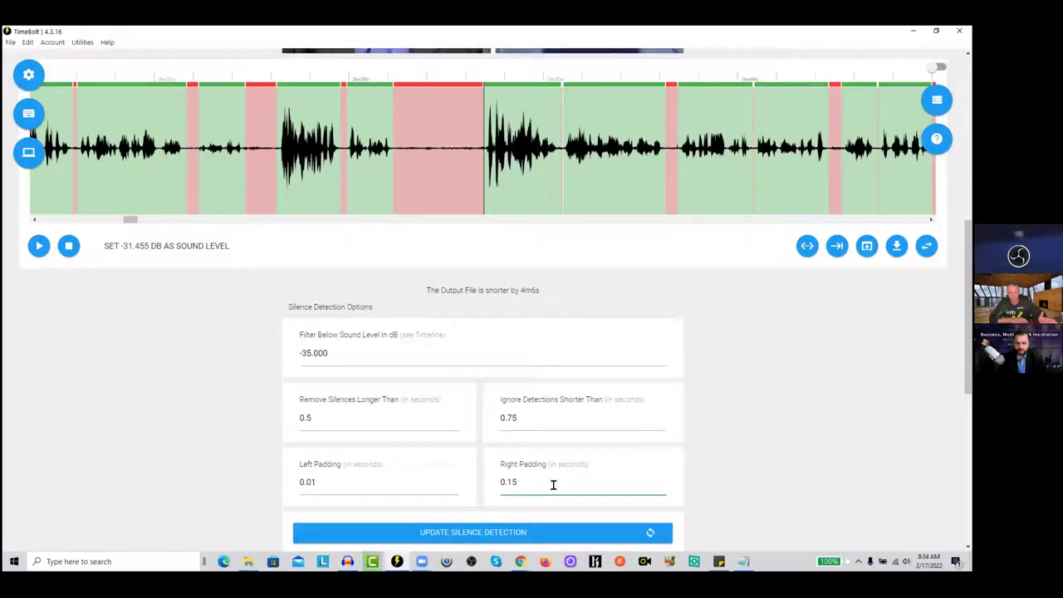
pyautogui.scroll(-1, 721, 426)
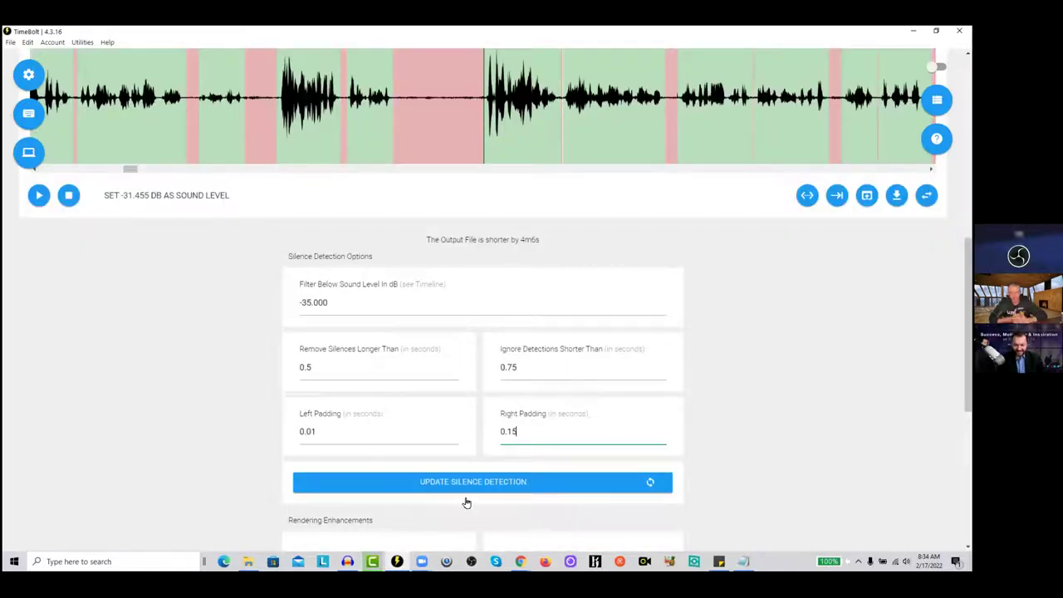
pyautogui.click(567, 479)
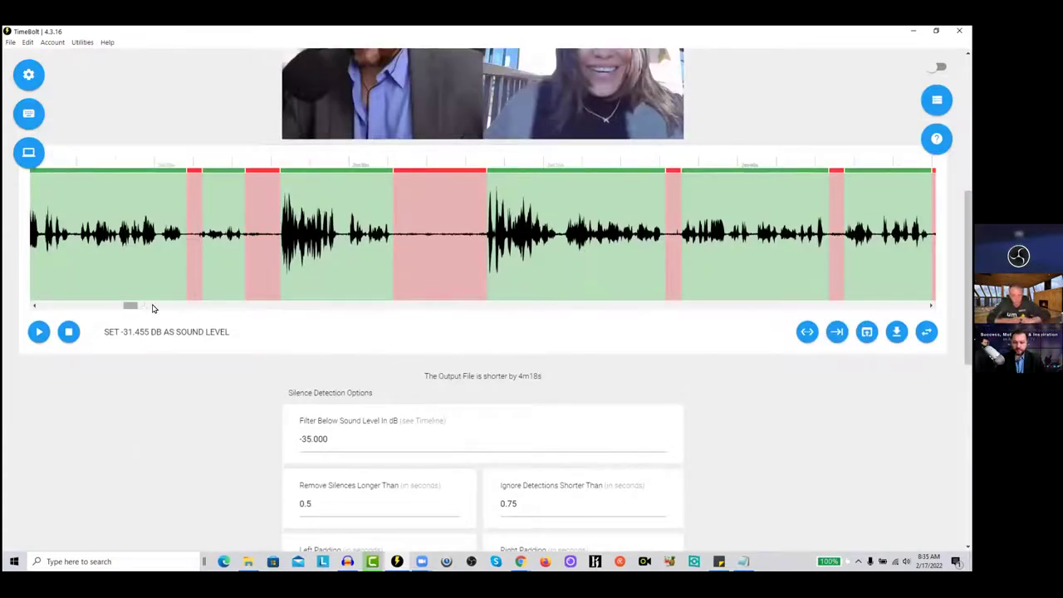
# Examine the recalculated cuts further along the timeline and play through the removed section at 4:17-4:19.
pyautogui.hscroll(1, 156, 307)
pyautogui.hscroll(3, 158, 307)
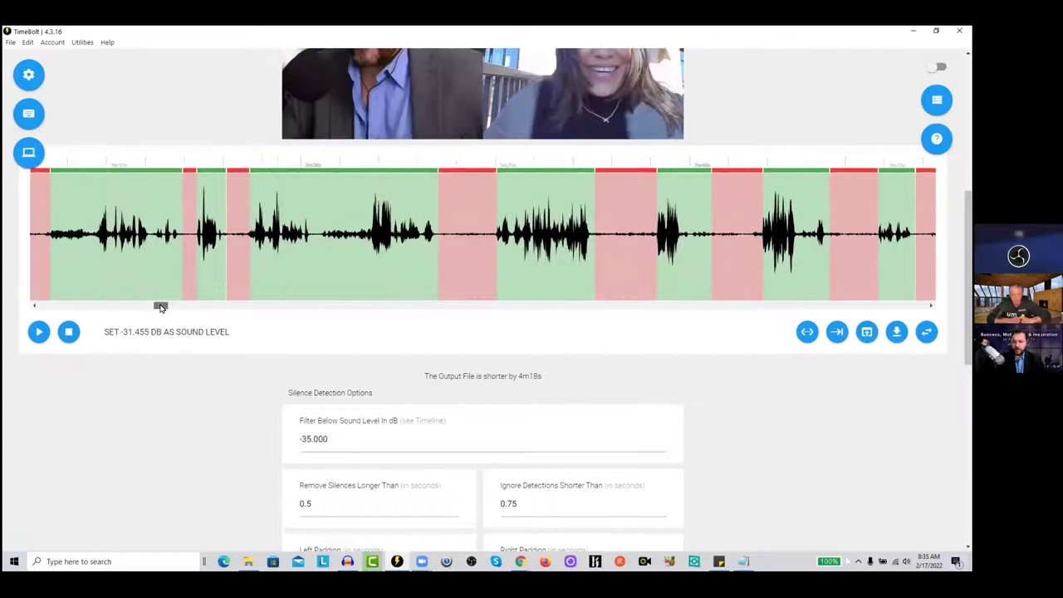
pyautogui.hscroll(1, 162, 307)
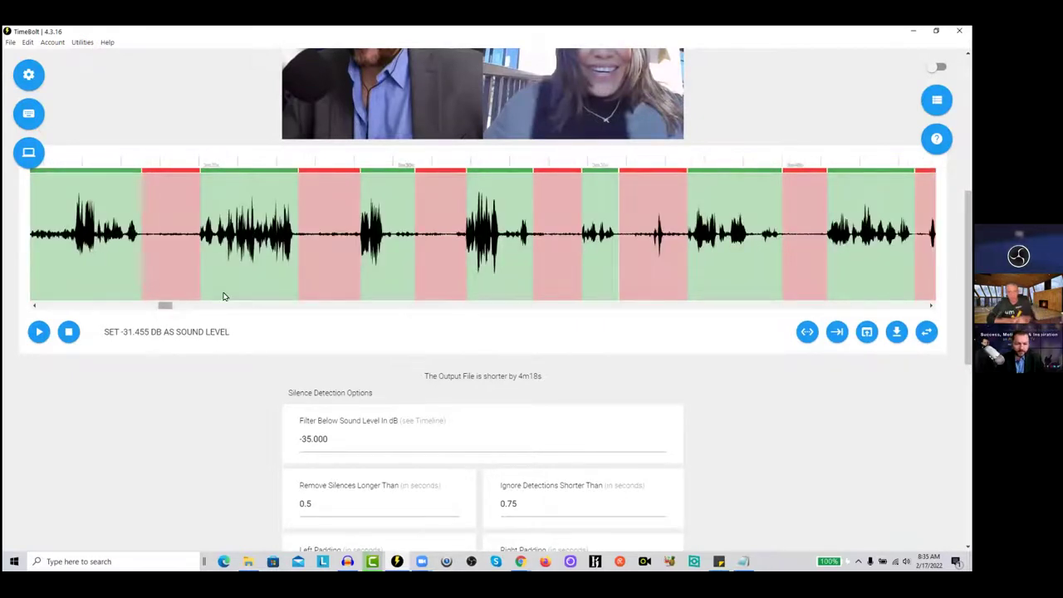
pyautogui.moveTo(164, 307); pyautogui.dragTo(191, 307)
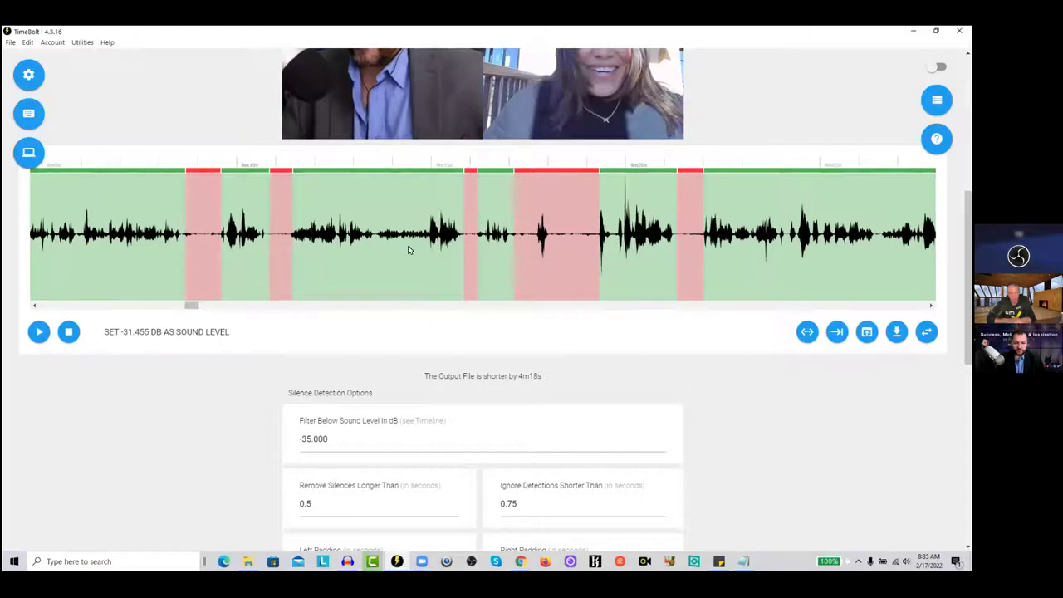
pyautogui.click(288, 240)
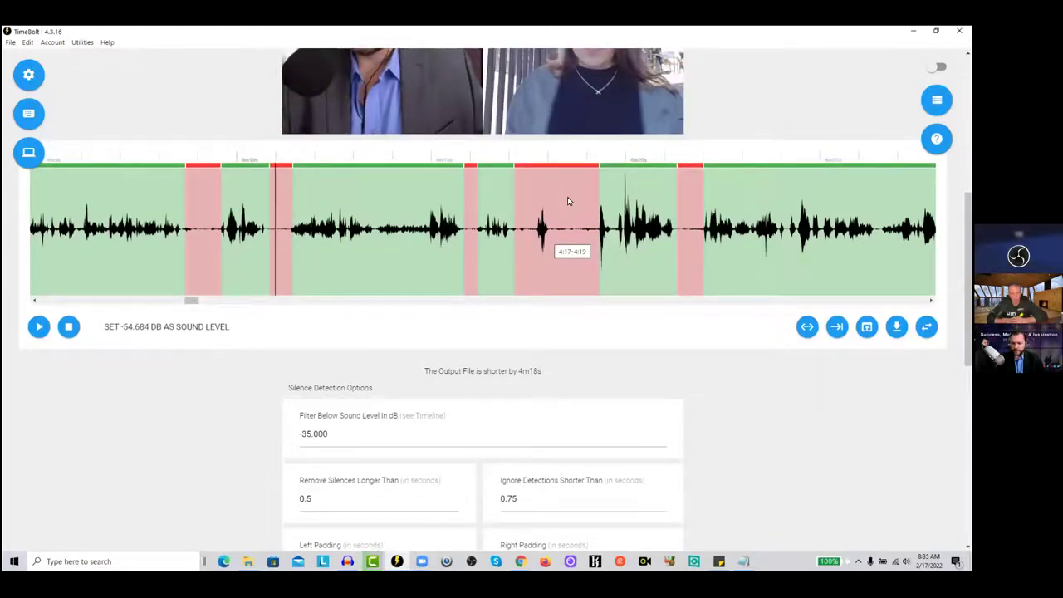
pyautogui.click(515, 235)
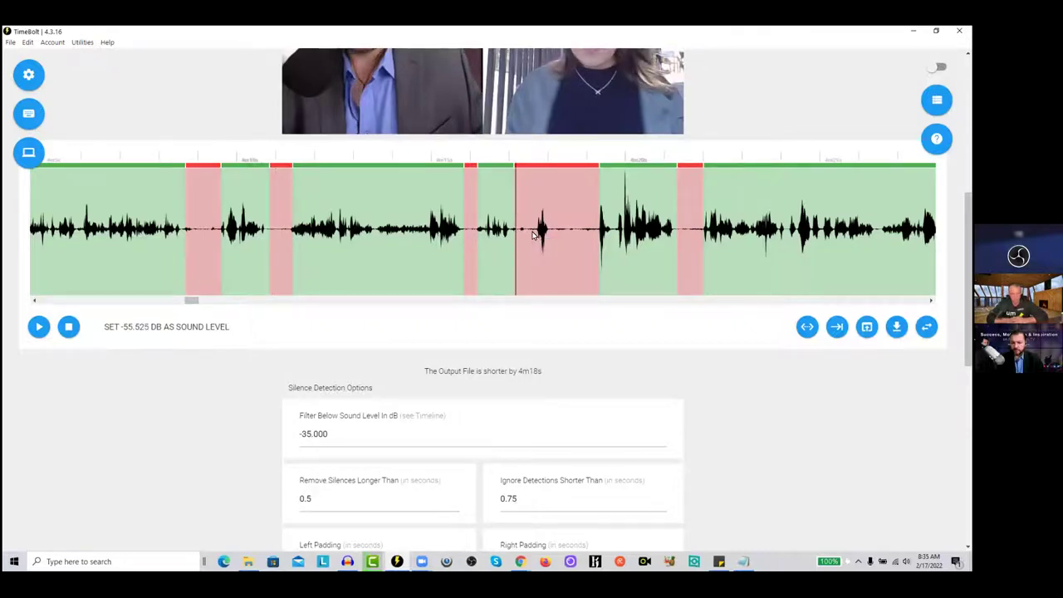
pyautogui.moveTo(535, 235); pyautogui.dragTo(348, 230)
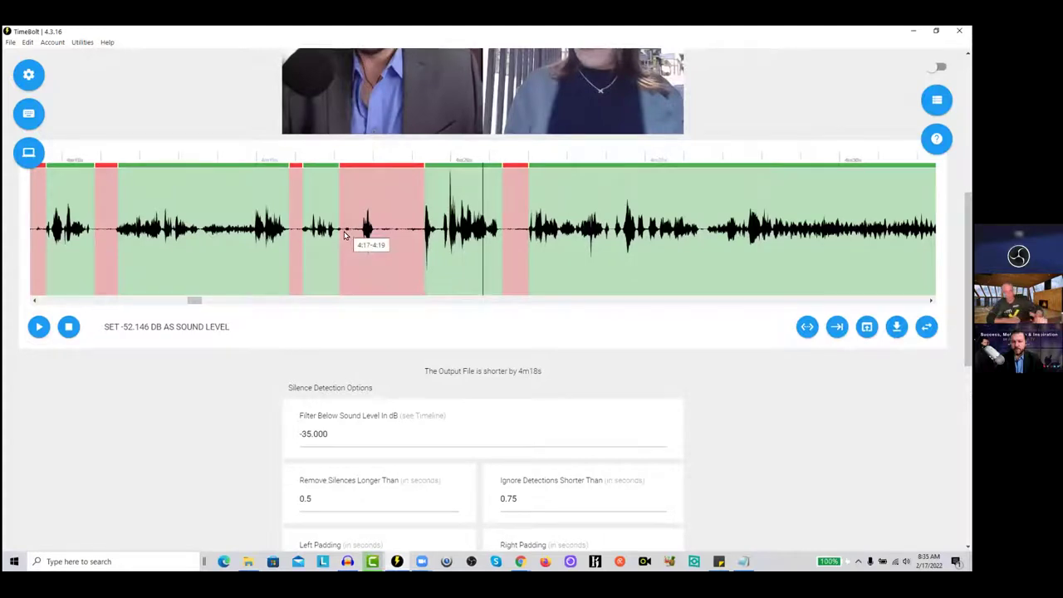
pyautogui.click(344, 231)
pyautogui.press('space')
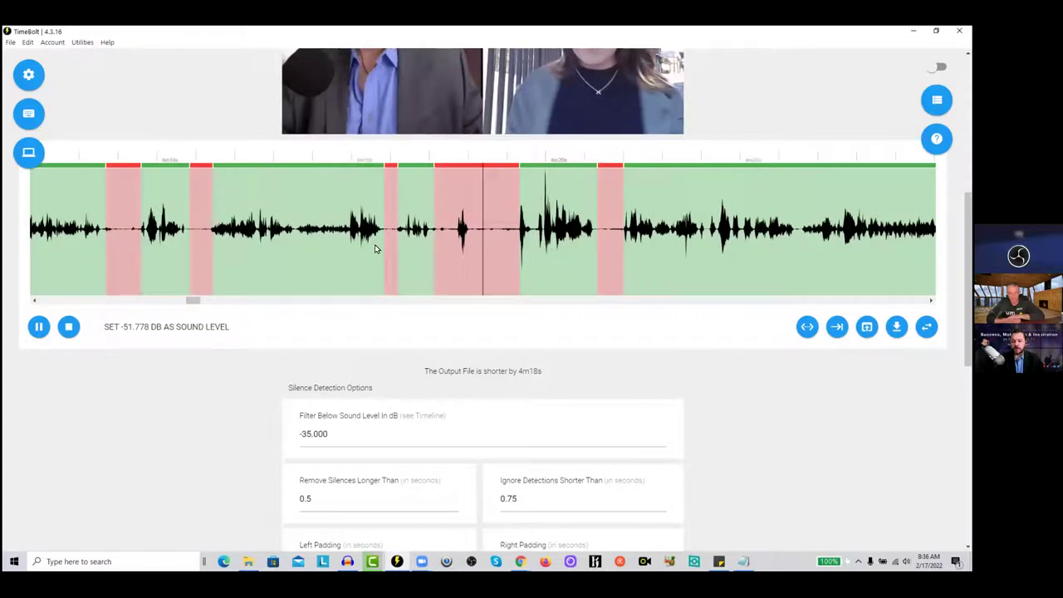
pyautogui.press('space')
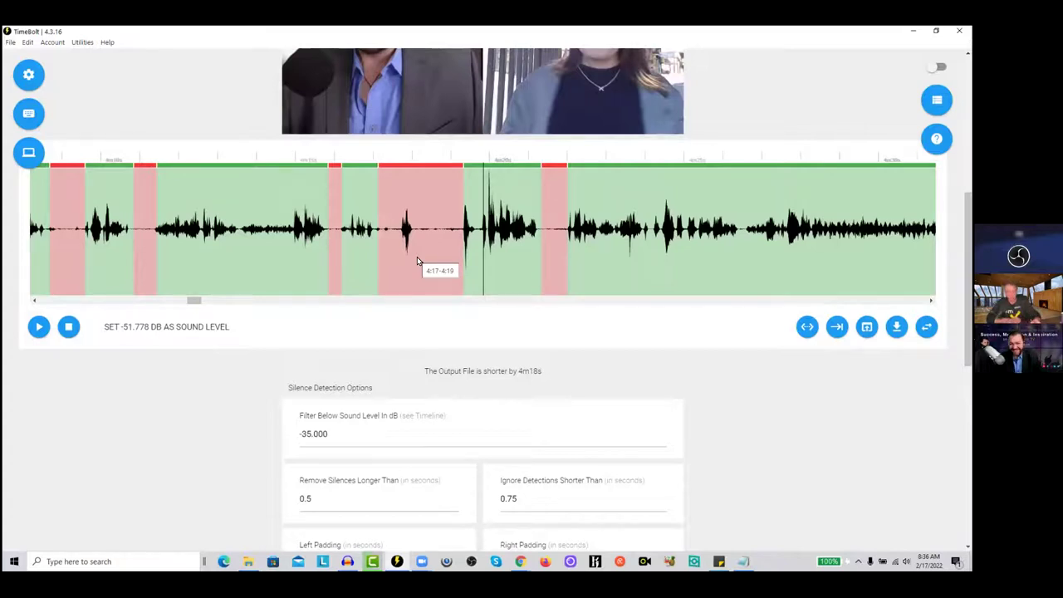
# Return to the start of the timeline and mark the opening segments before about 1m15s for removal.
pyautogui.scroll(2, 417, 257)
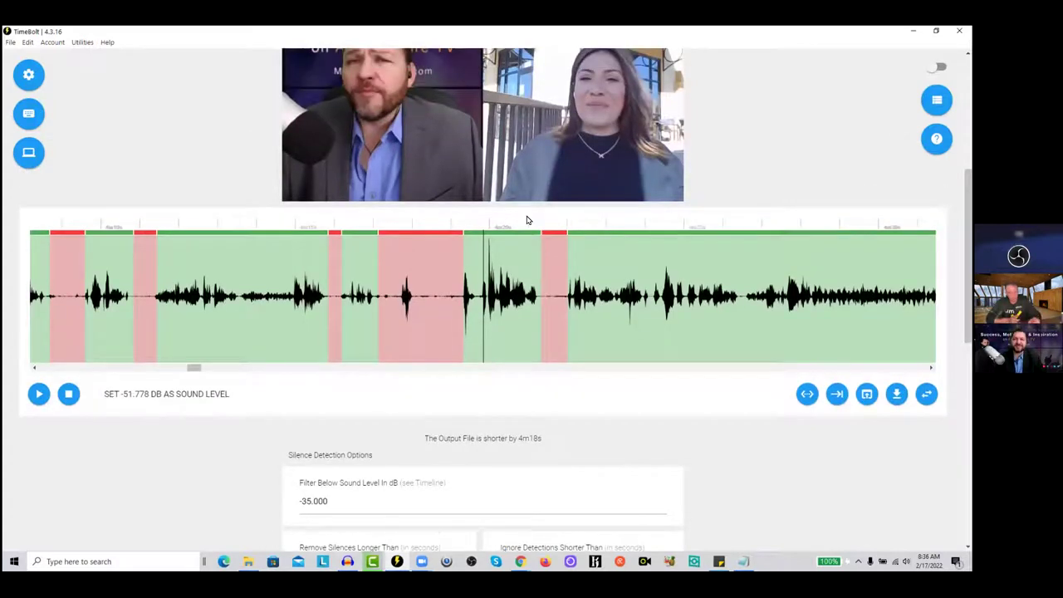
pyautogui.click(178, 368)
pyautogui.moveTo(174, 375); pyautogui.dragTo(8, 411)
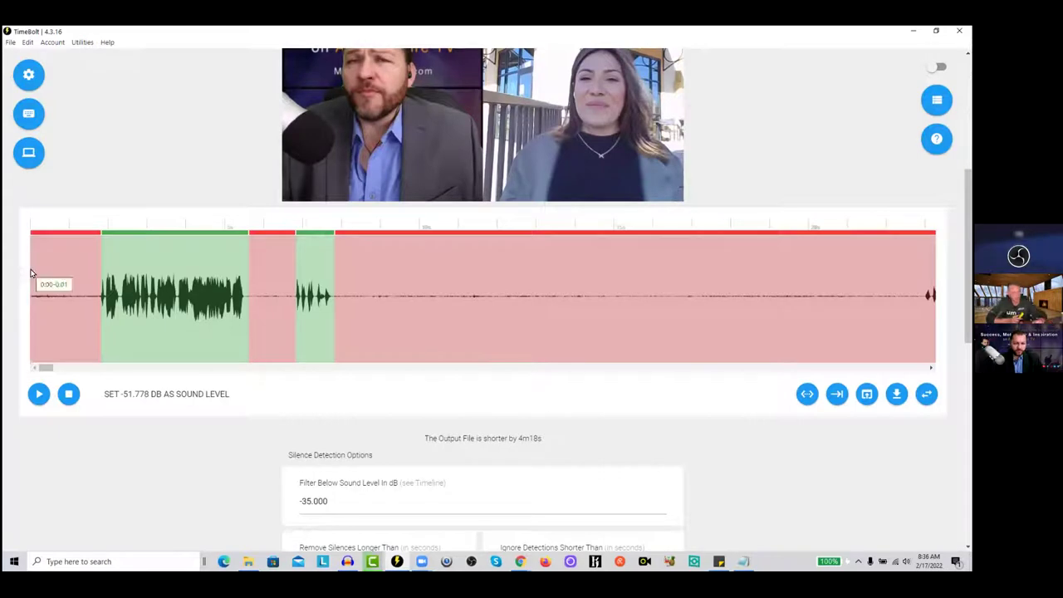
pyautogui.click(113, 264)
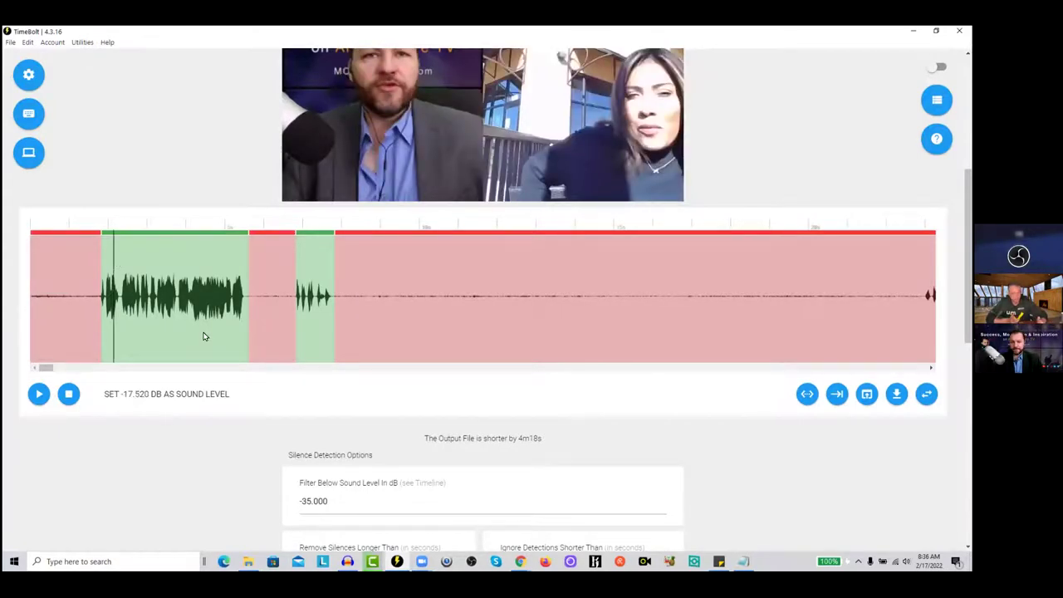
pyautogui.scroll(1, 312, 378)
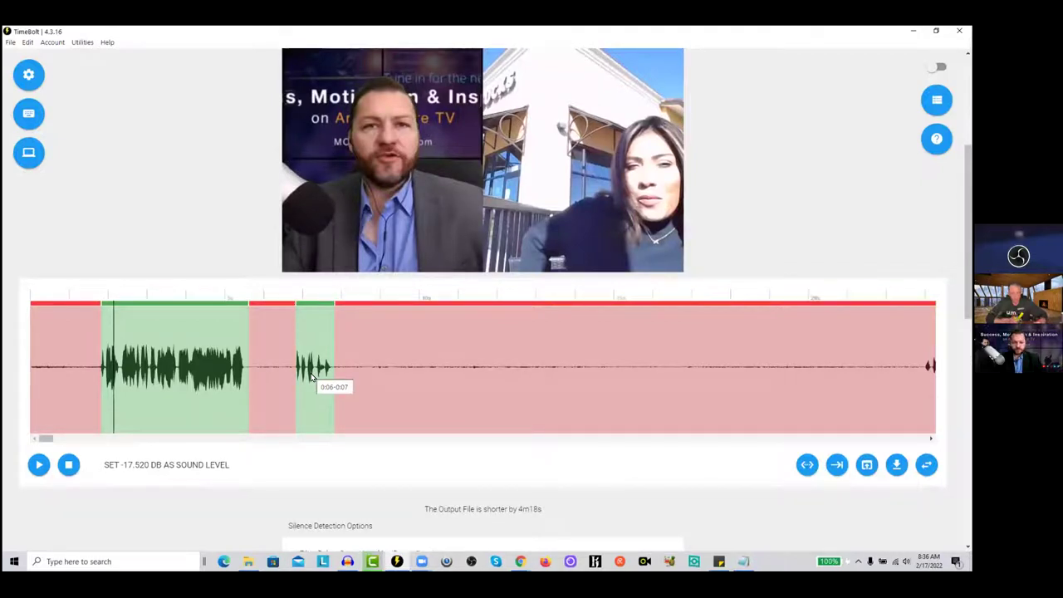
pyautogui.click(312, 378)
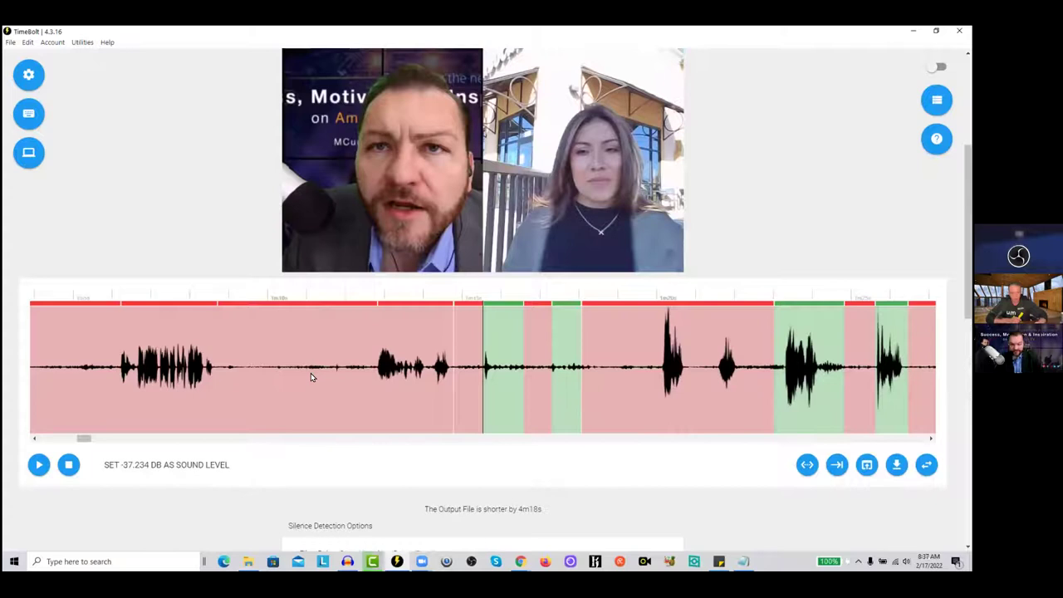
# Play onward and mark the remaining kept segments up to about 1m32s for removal.
pyautogui.press('space')
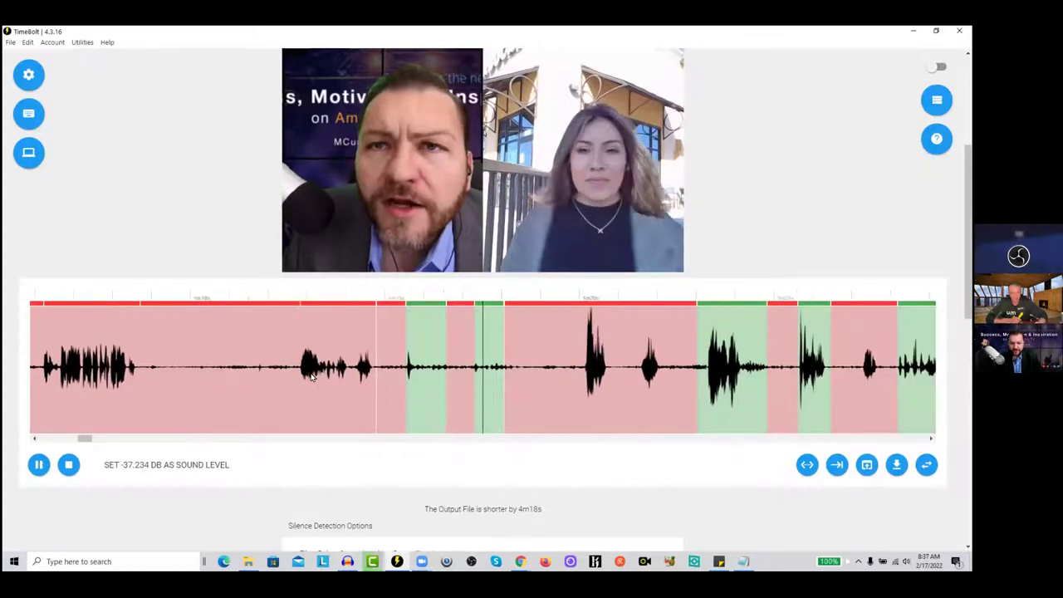
pyautogui.press('space')
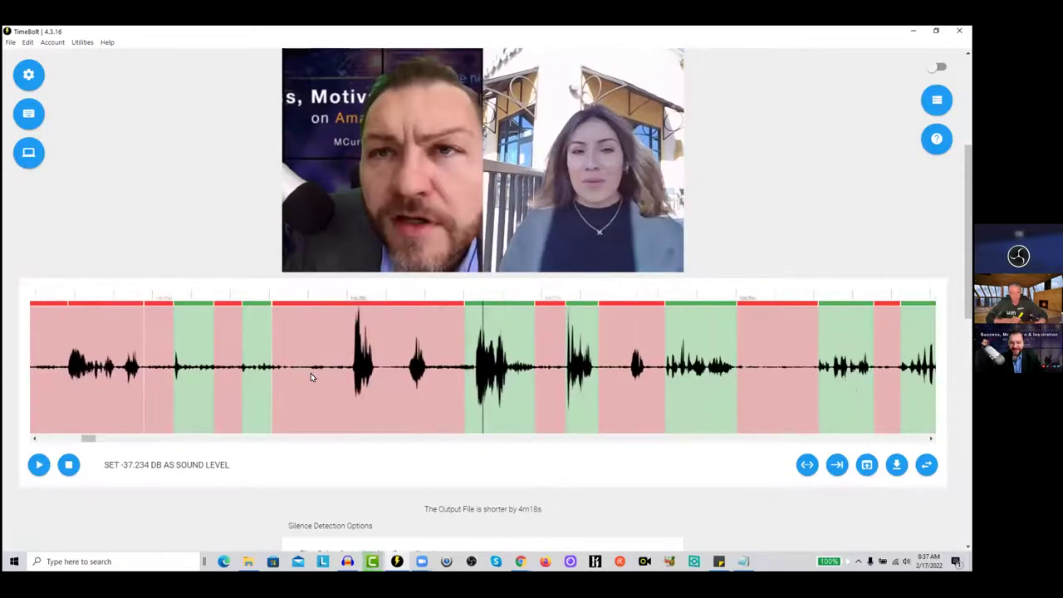
pyautogui.click(184, 371)
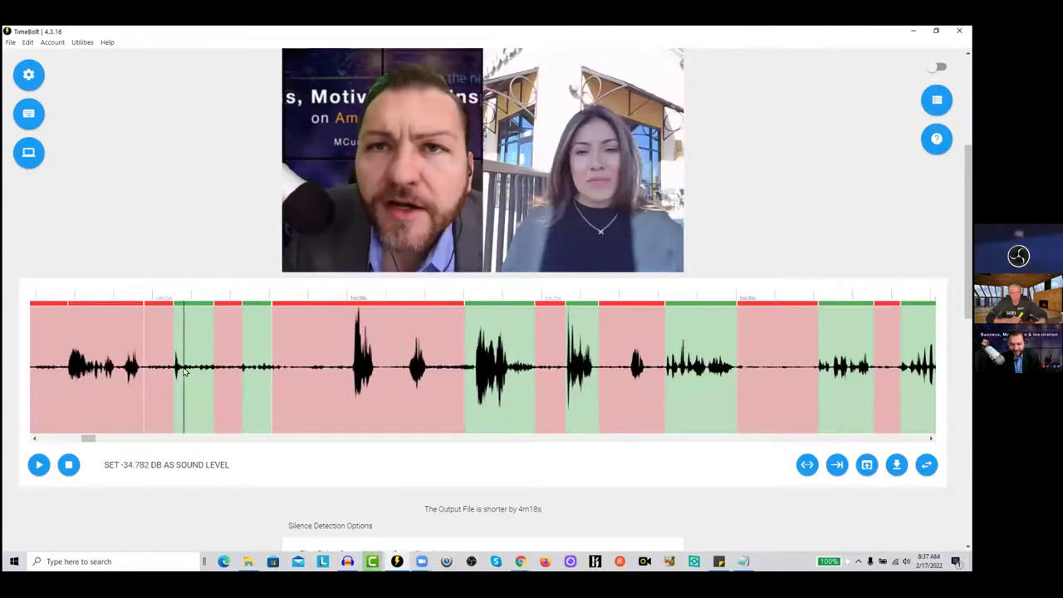
pyautogui.click(184, 371)
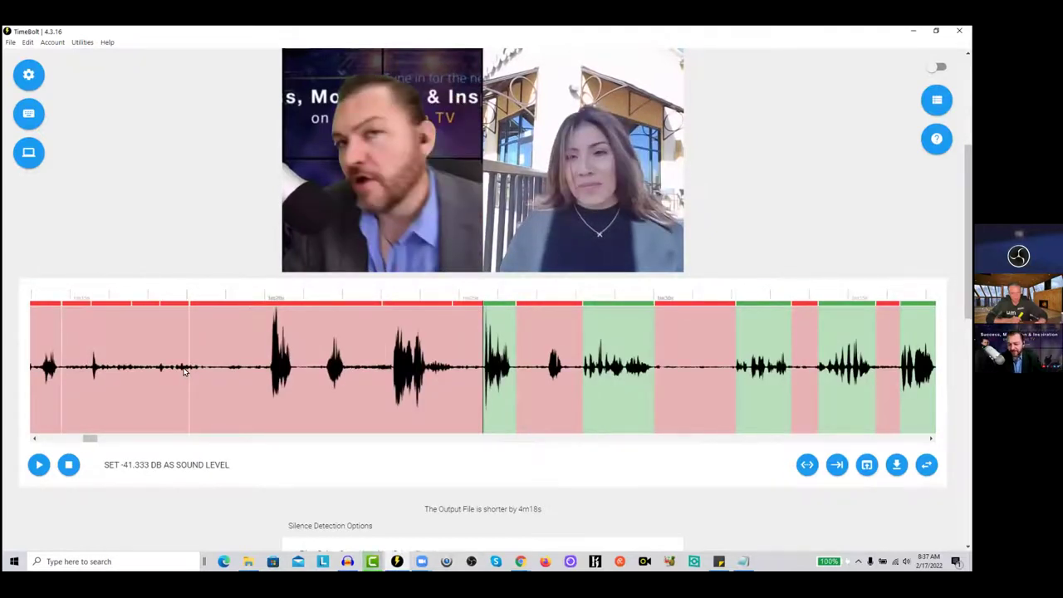
pyautogui.click(229, 373)
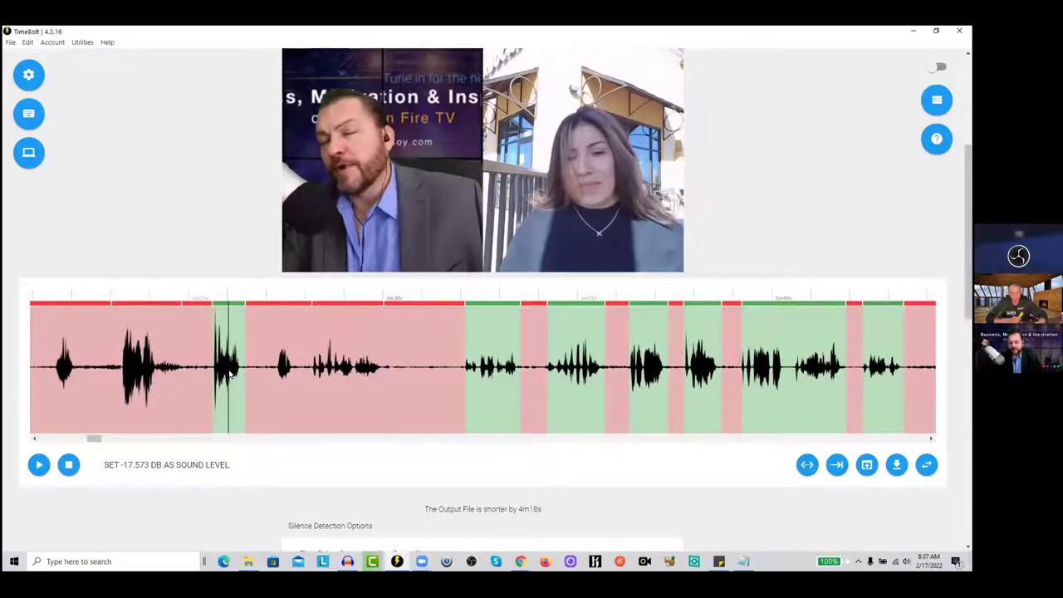
pyautogui.click(230, 373)
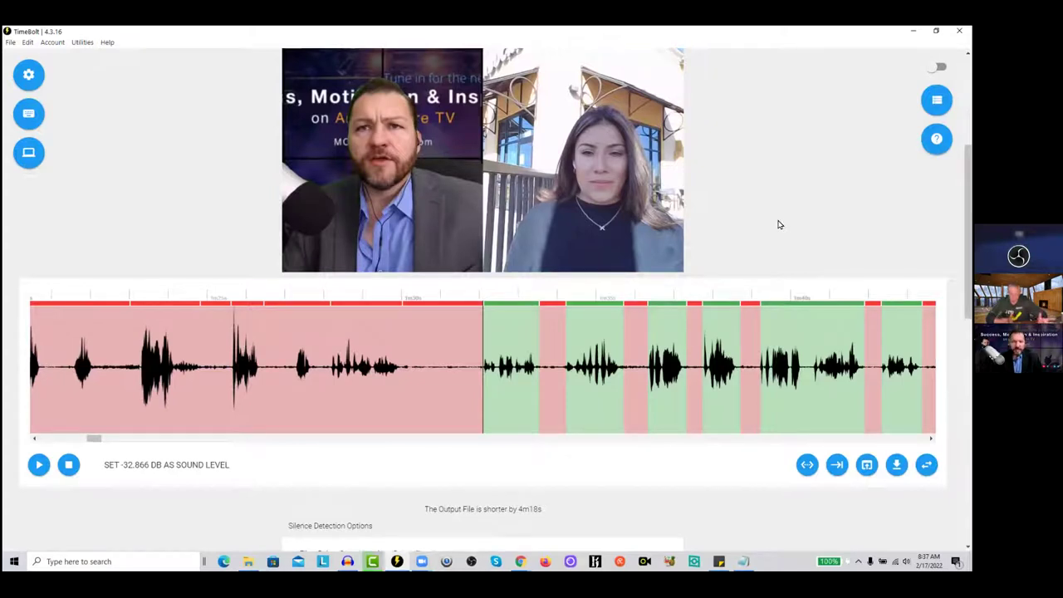
# Look over the rendering enhancements, output path and export options for the recording.
pyautogui.scroll(-10, 778, 224)
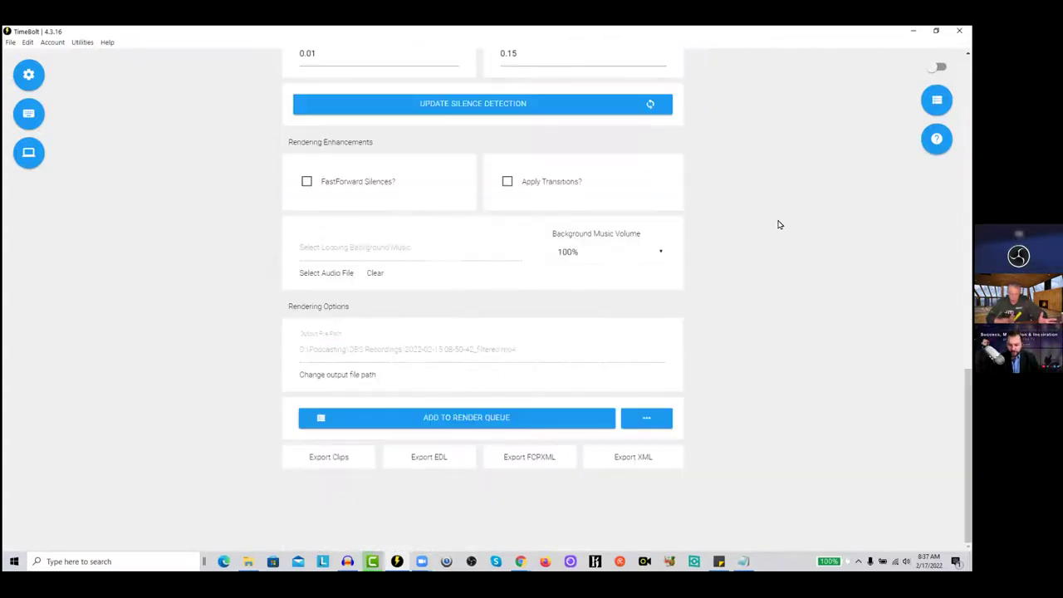
pyautogui.scroll(8, 778, 224)
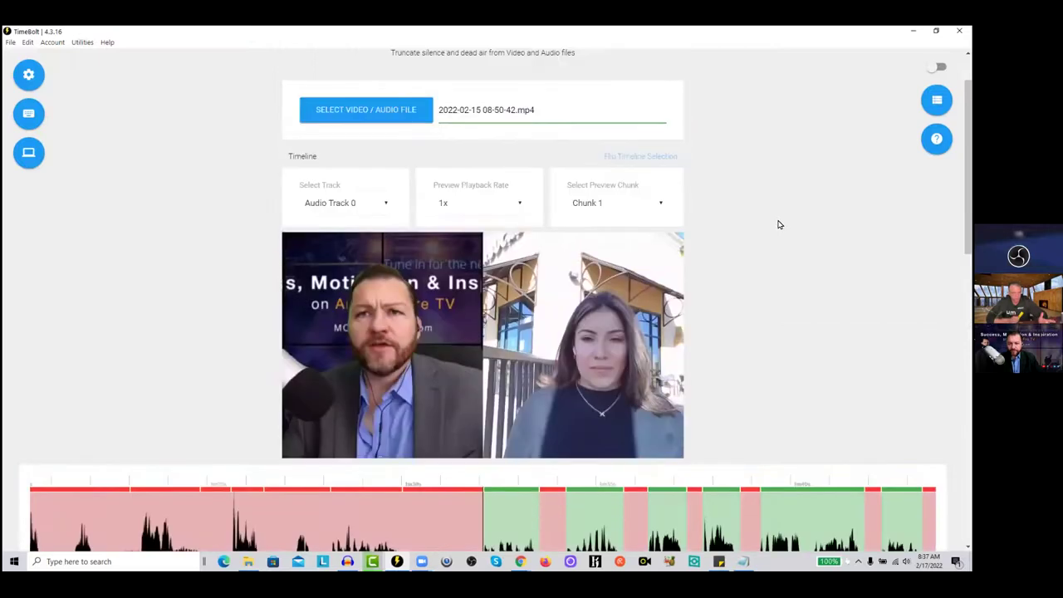
pyautogui.scroll(-1, 778, 224)
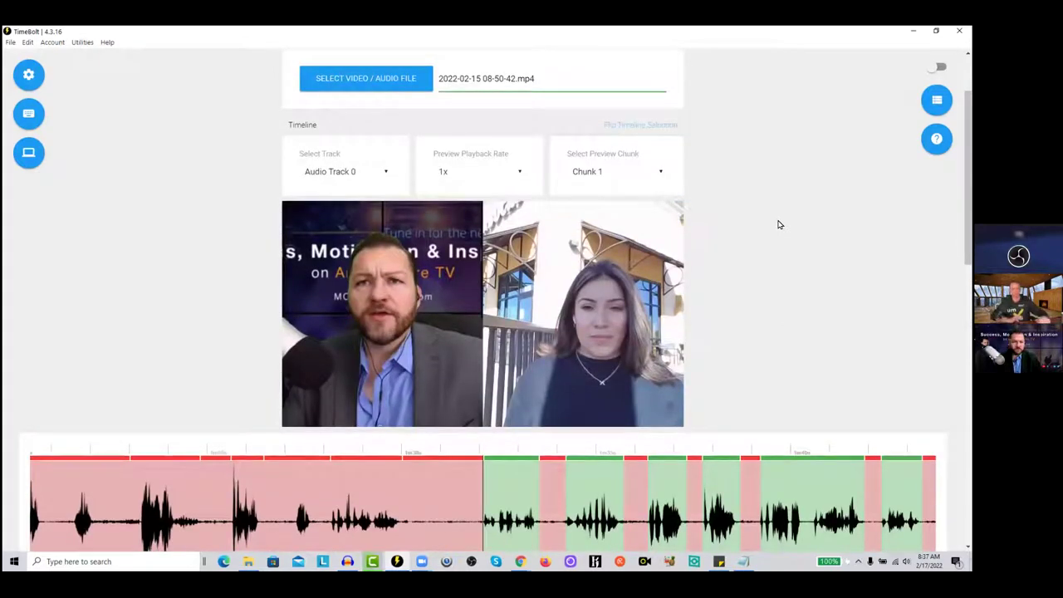
pyautogui.click(29, 76)
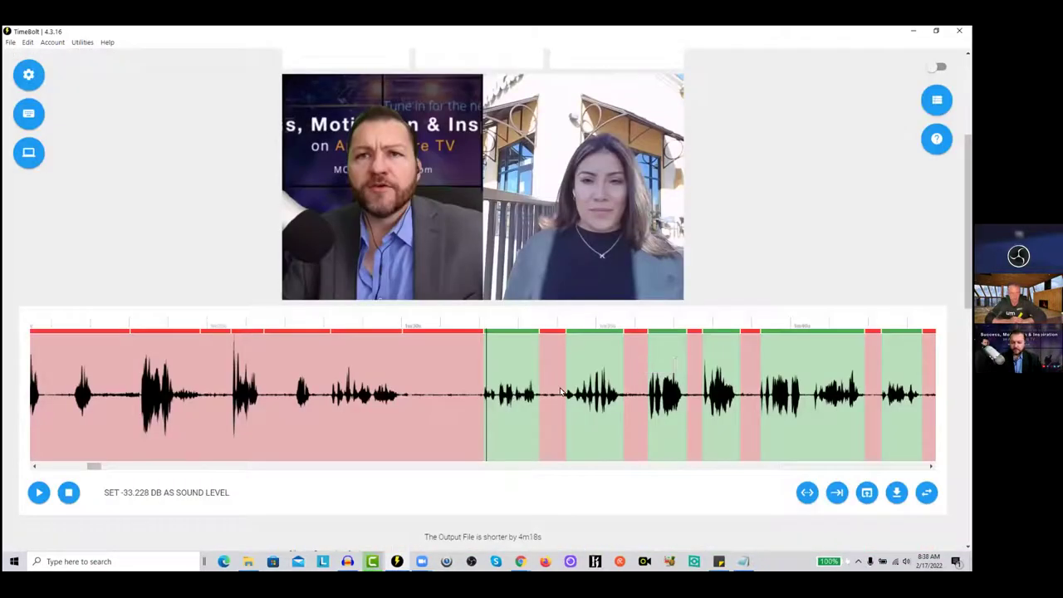
# Move along the timeline and mark the remaining kept segments up to about 1m45s for removal.
pyautogui.click(798, 378)
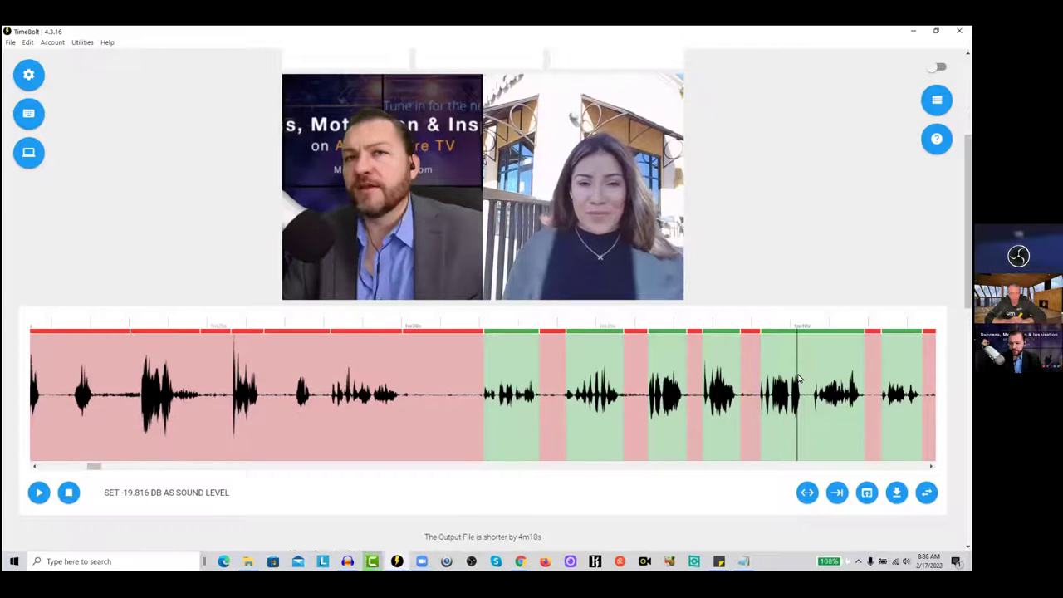
pyautogui.press('space')
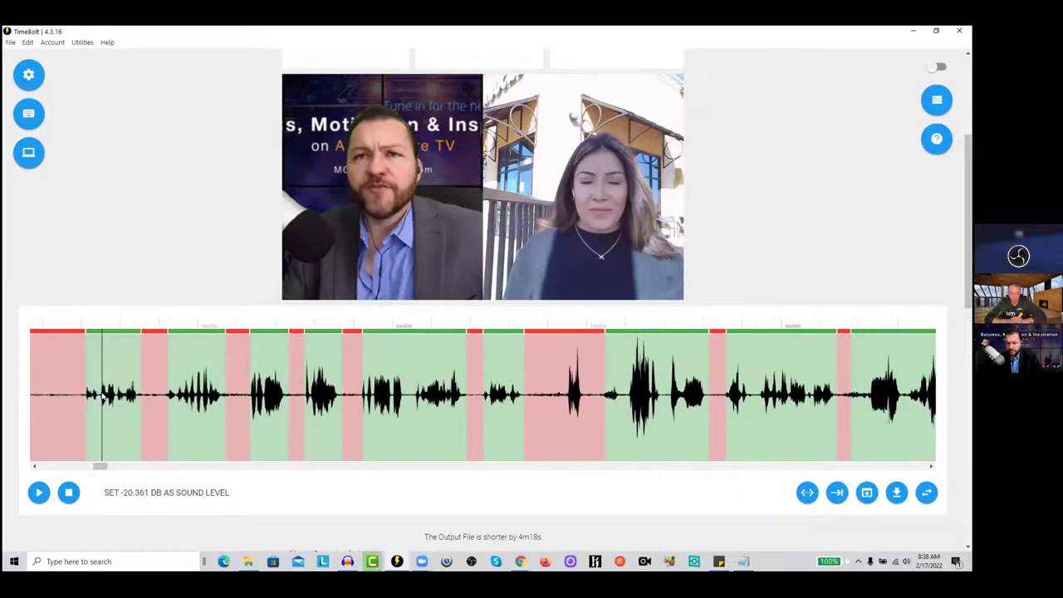
pyautogui.click(102, 396)
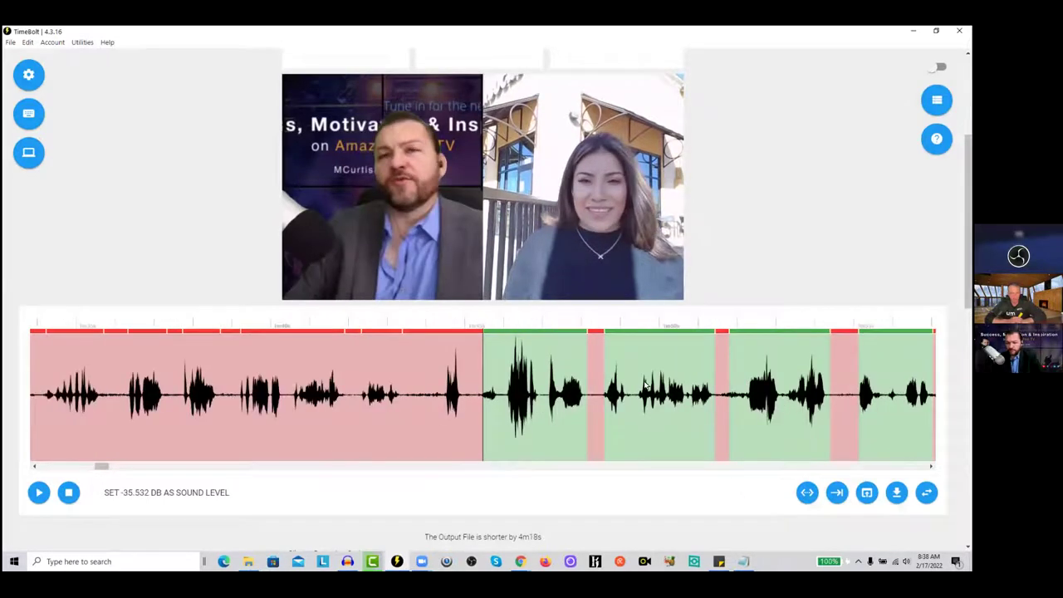
pyautogui.click(648, 386)
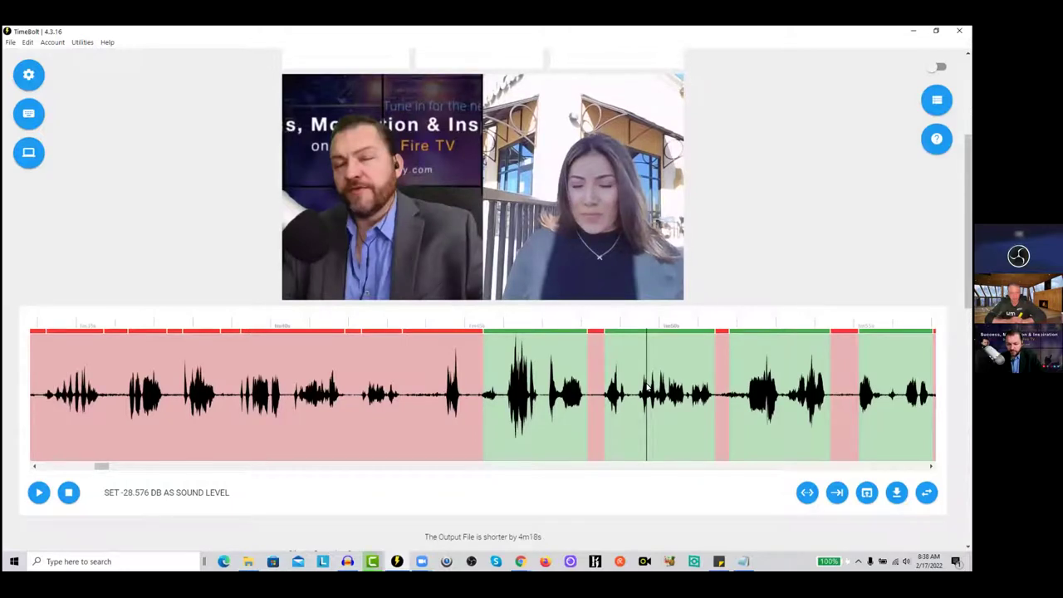
# Split a short piece out of the kept segment at about 3m11s, mark it for removal and restore it.
pyautogui.click(326, 398)
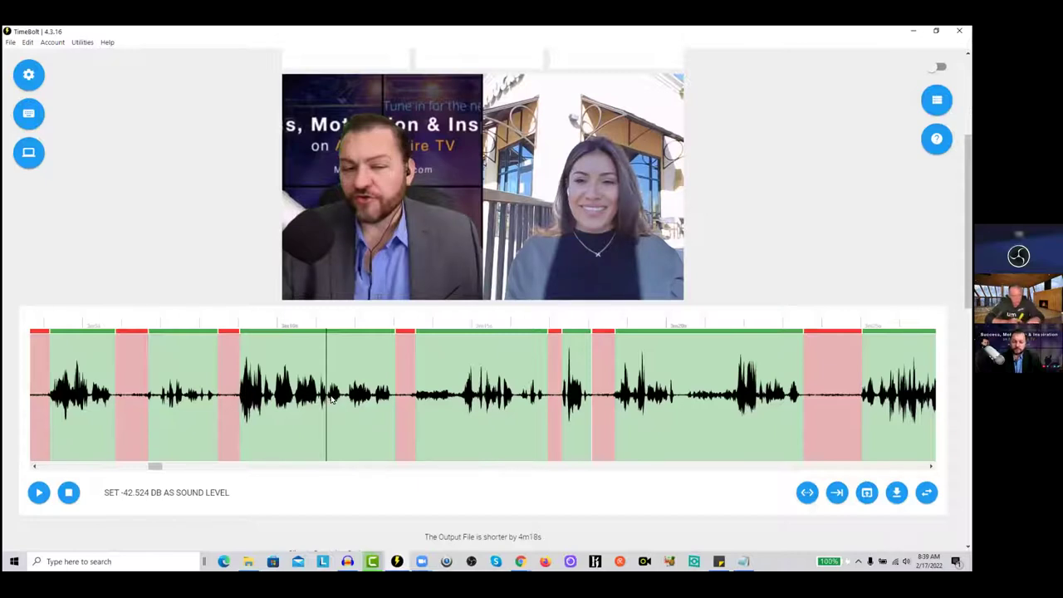
pyautogui.click(330, 399)
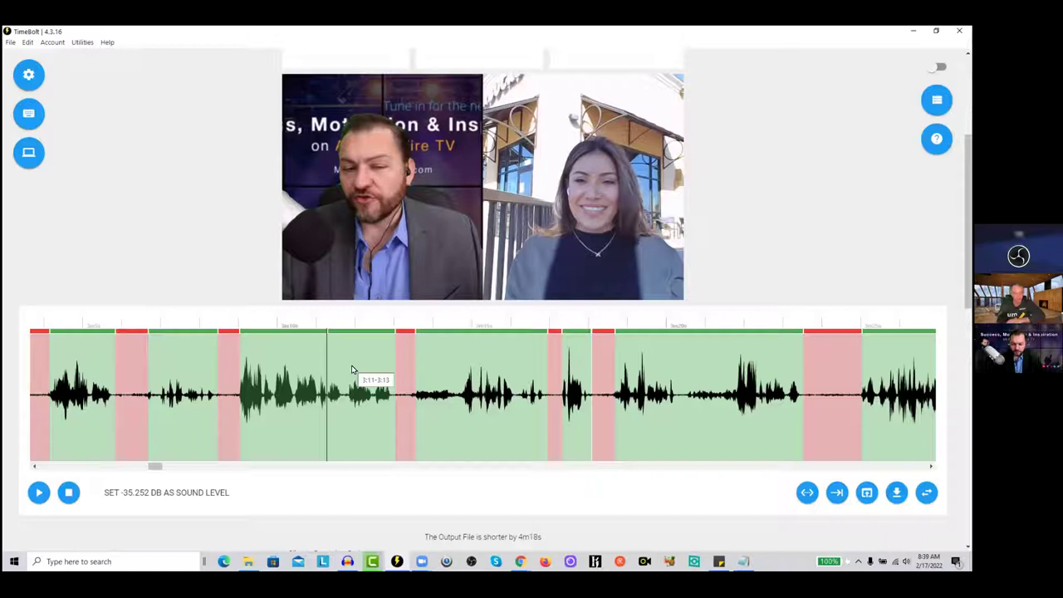
pyautogui.hscroll(-2, 351, 370)
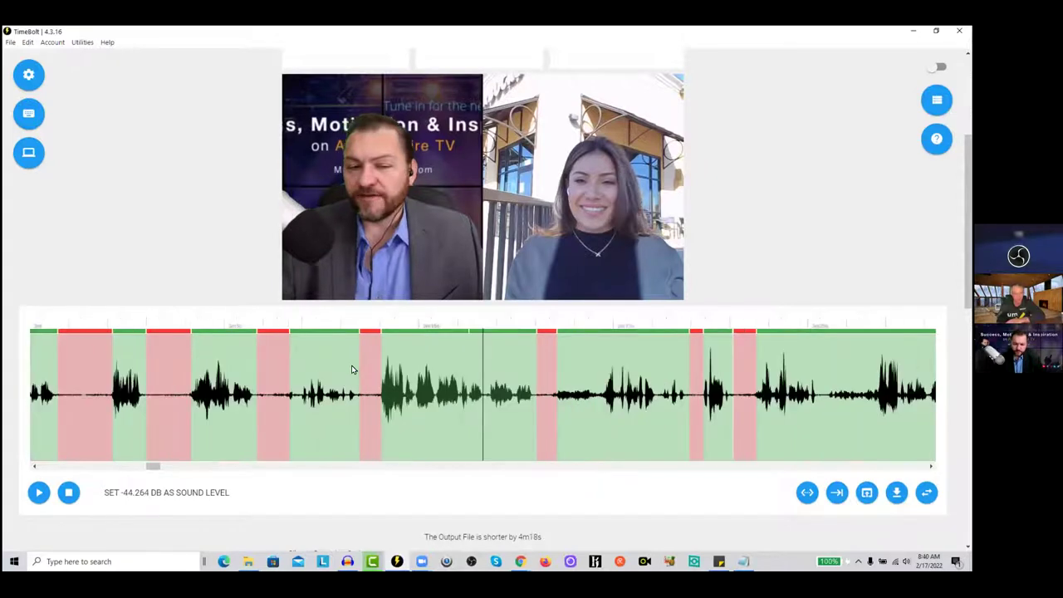
pyautogui.click(476, 332)
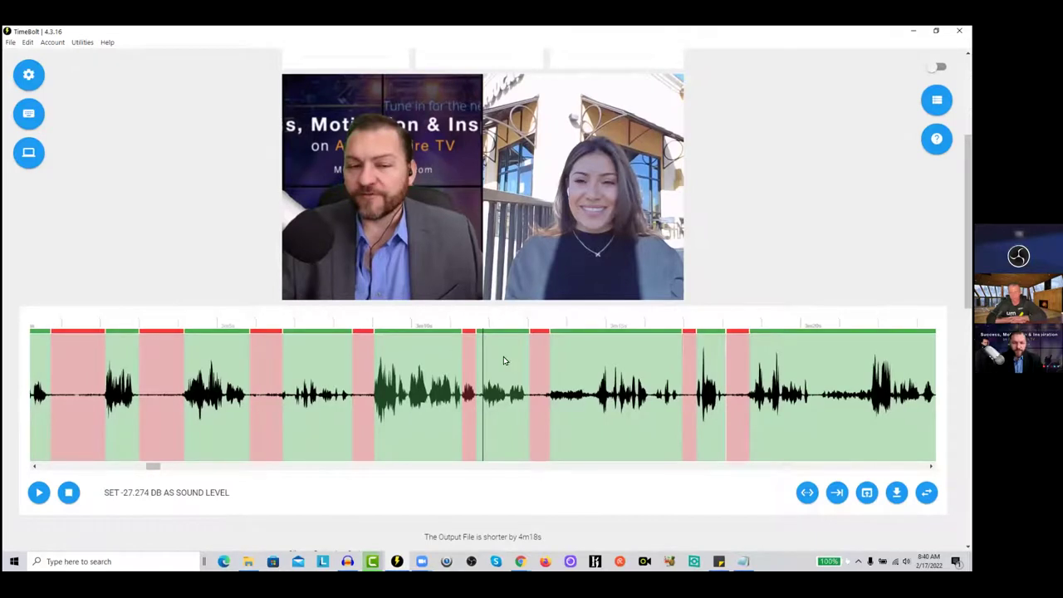
pyautogui.click(468, 331)
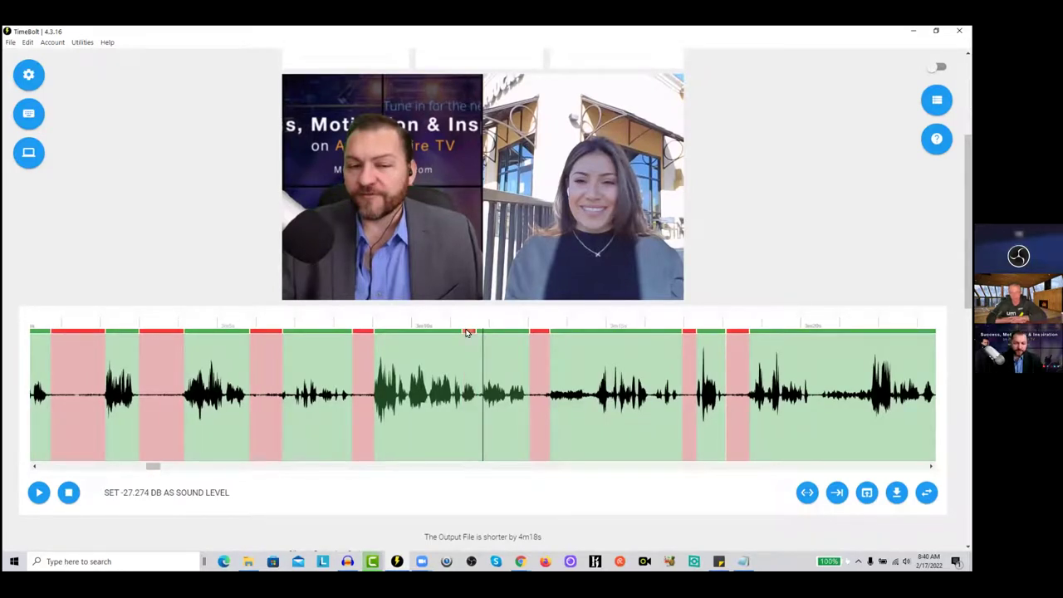
# Look through the keyboard shortcut list, including the play, cut status, undo and split entries, and close it.
pyautogui.click(31, 112)
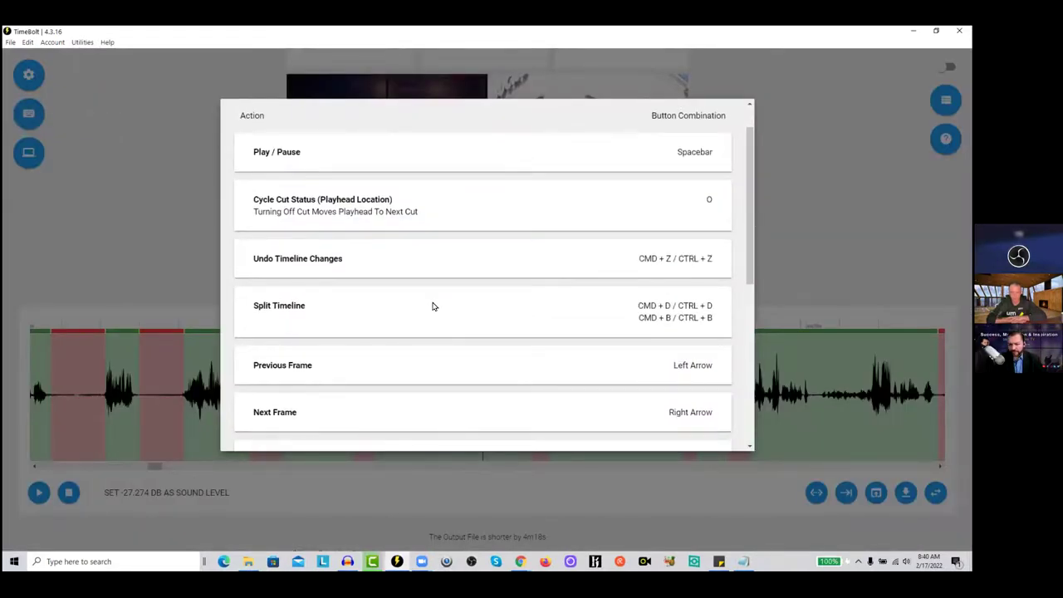
pyautogui.scroll(-1, 432, 307)
pyautogui.scroll(1, 432, 306)
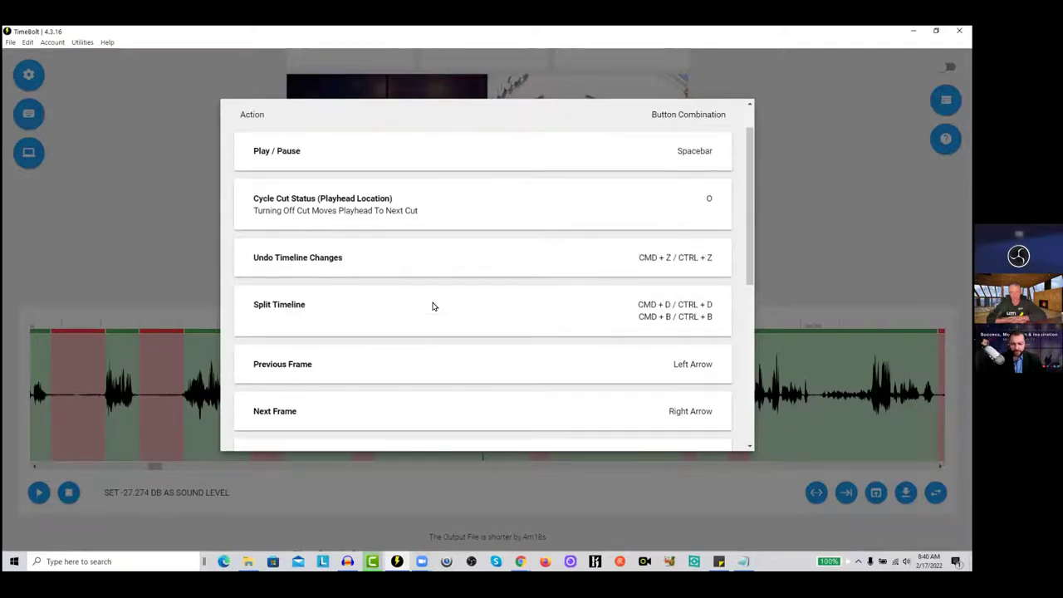
pyautogui.click(105, 194)
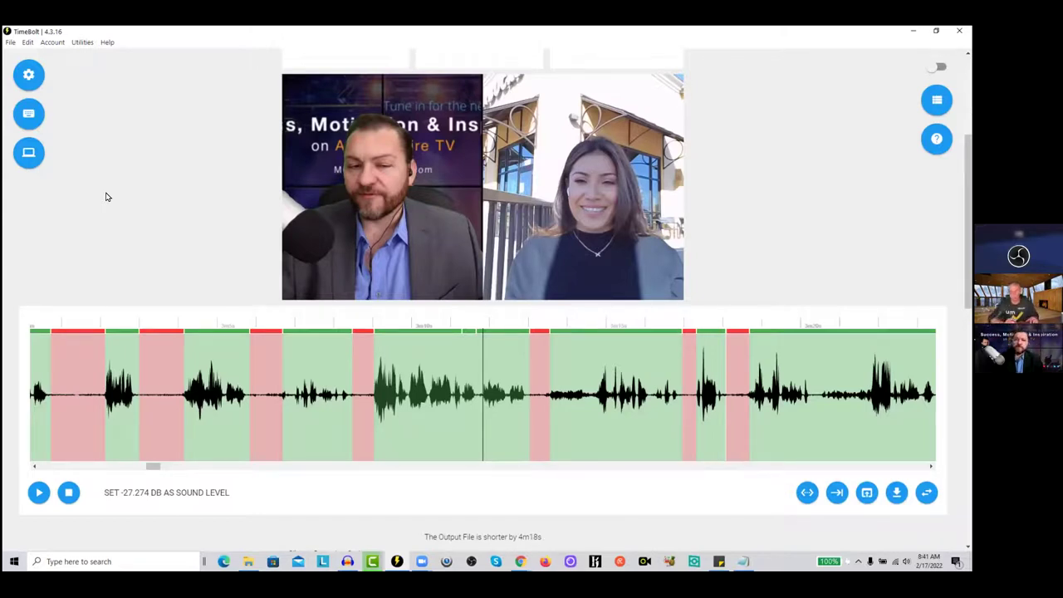
# Enable FastForward Silences in the rendering enhancements and set its minimum silence length to 90 seconds.
pyautogui.scroll(-1, 116, 230)
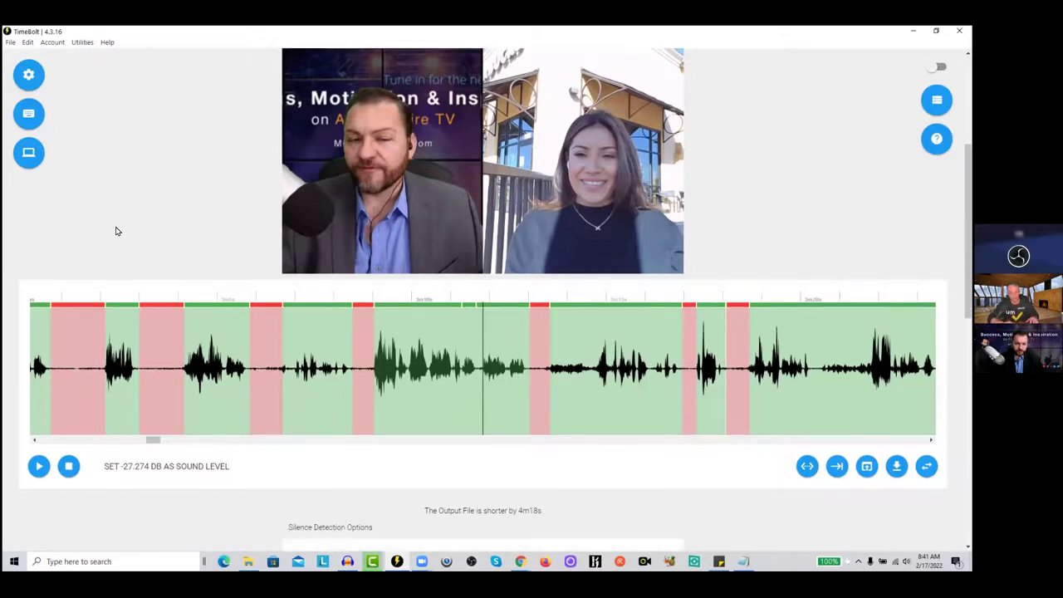
pyautogui.scroll(1, 116, 231)
pyautogui.scroll(1, 308, 473)
pyautogui.scroll(-10, 308, 473)
pyautogui.scroll(-1, 188, 479)
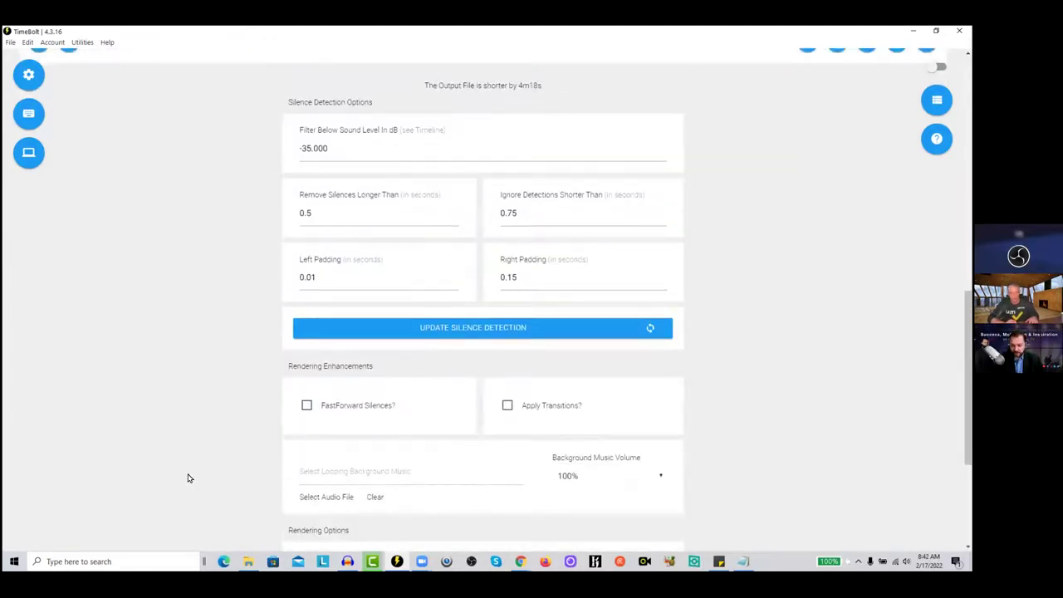
pyautogui.scroll(-1, 187, 478)
pyautogui.scroll(-4, 188, 479)
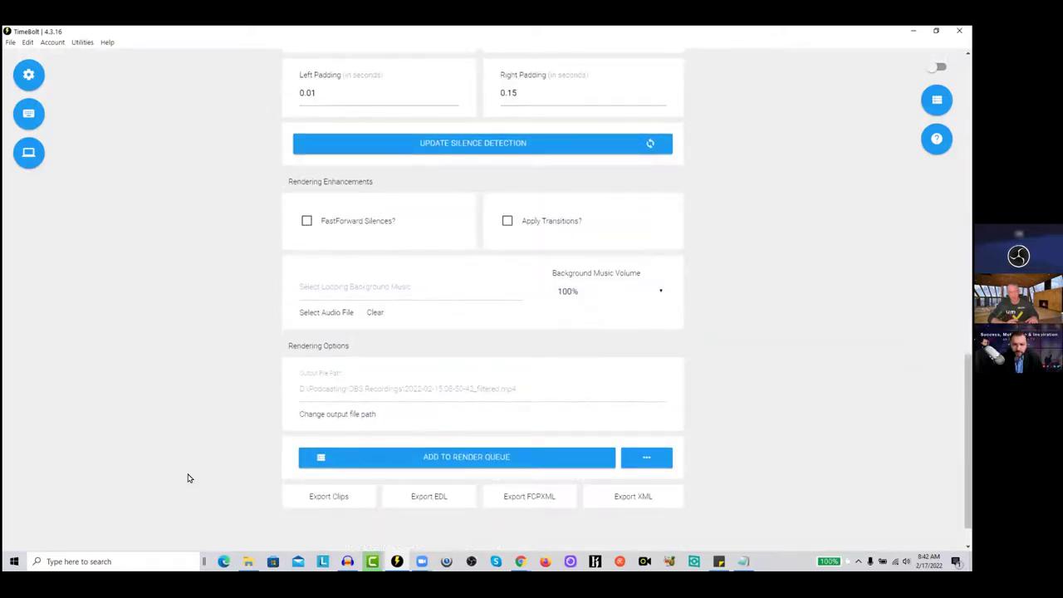
pyautogui.scroll(2, 187, 478)
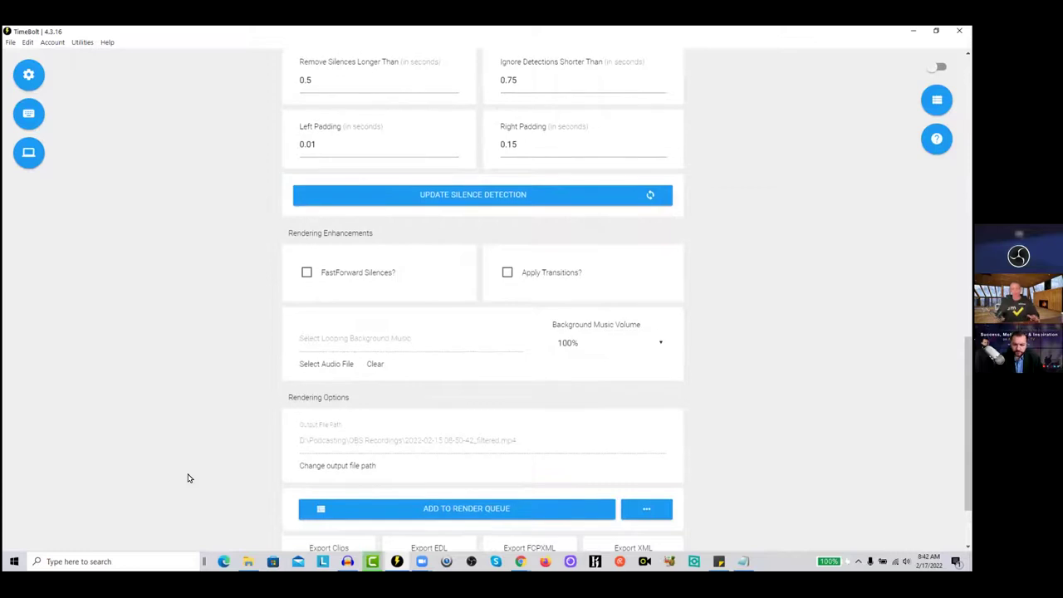
pyautogui.click(306, 275)
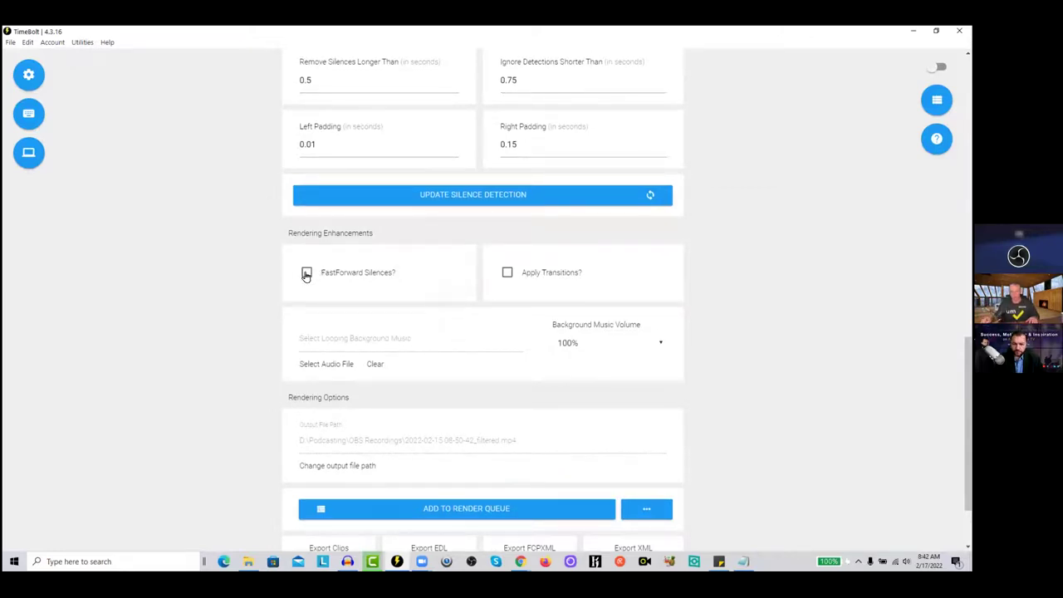
pyautogui.click(307, 274)
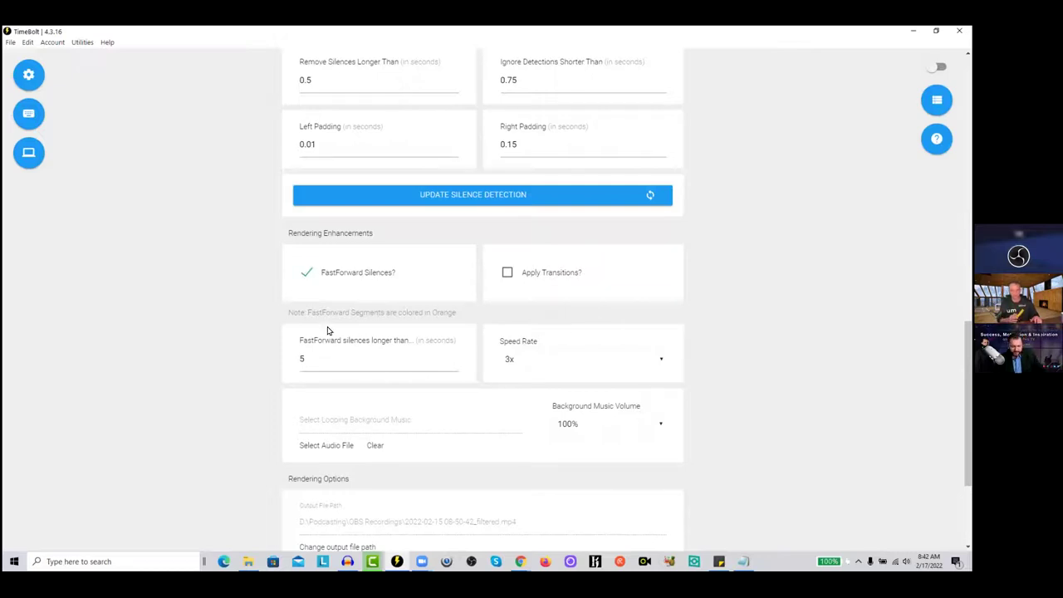
pyautogui.click(312, 358)
# Cycle the timeline segment starting at about 3m09s through the removed and fast-forward states and back to kept.
pyautogui.scroll(6, 147, 356)
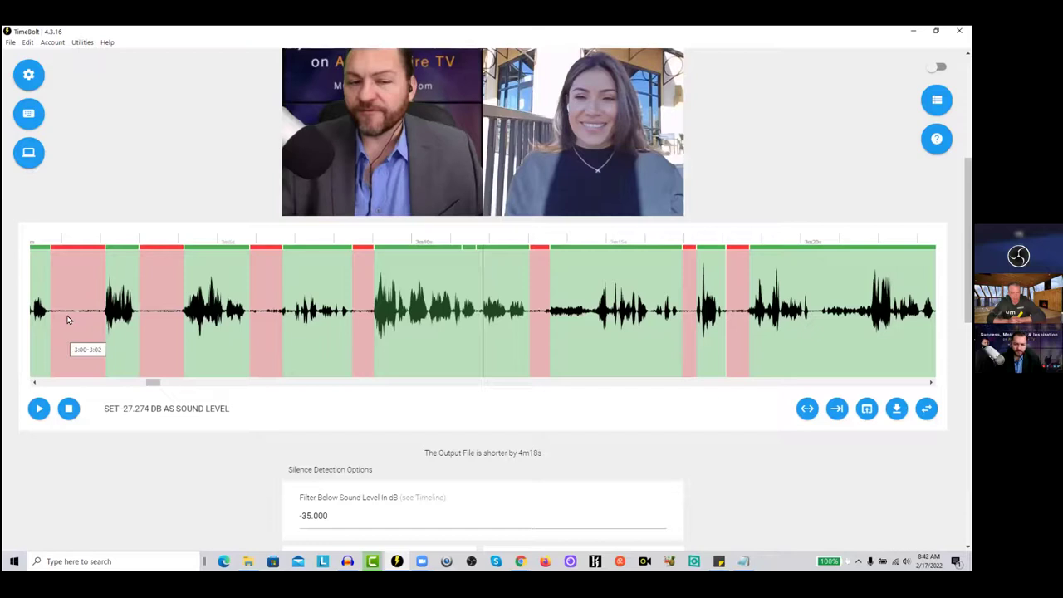
pyautogui.click(406, 336)
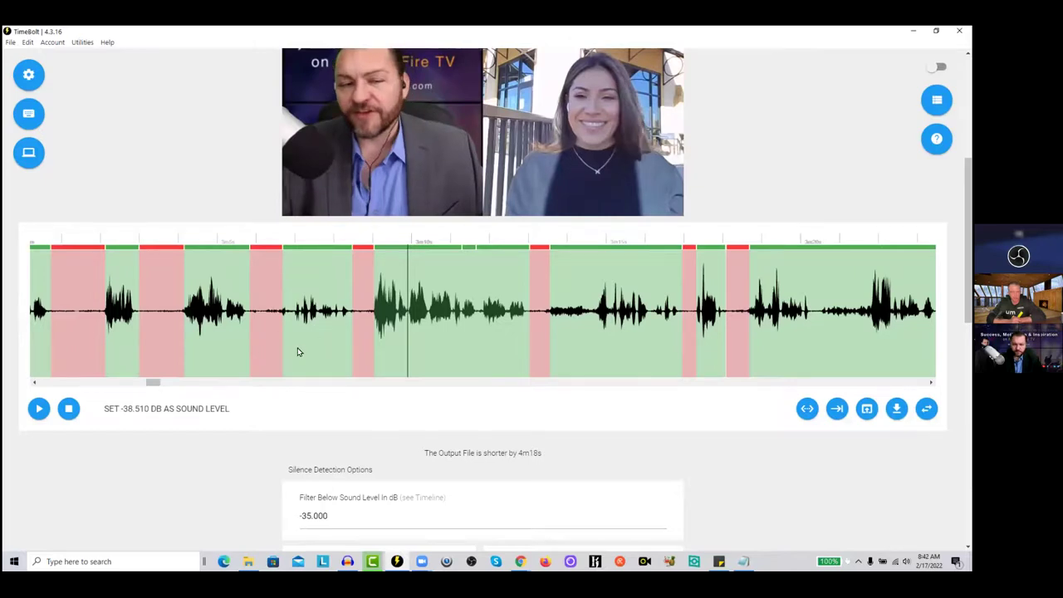
pyautogui.scroll(2, 568, 345)
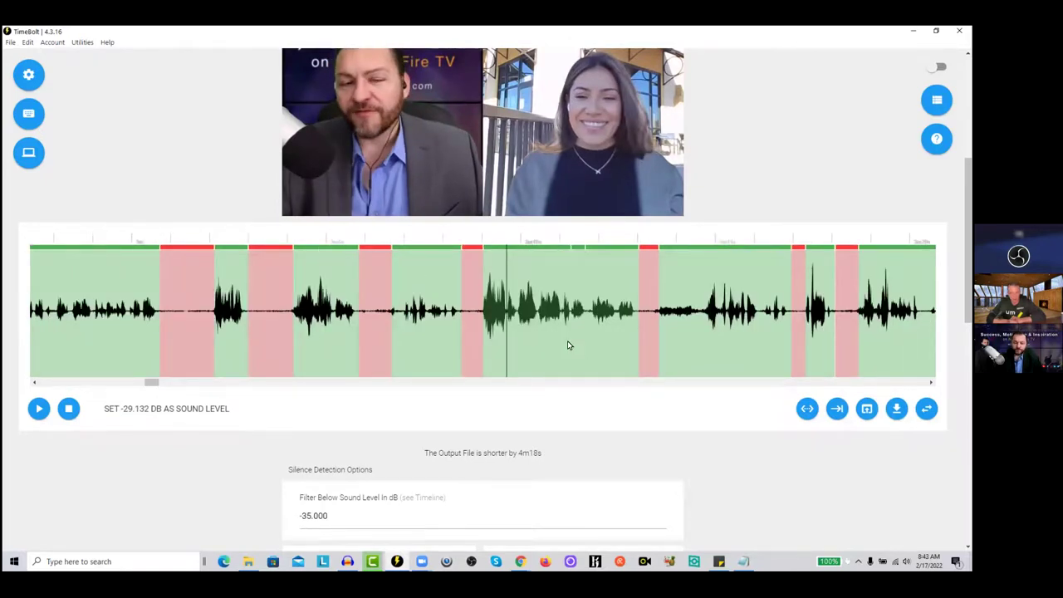
pyautogui.click(527, 252)
pyautogui.click(527, 251)
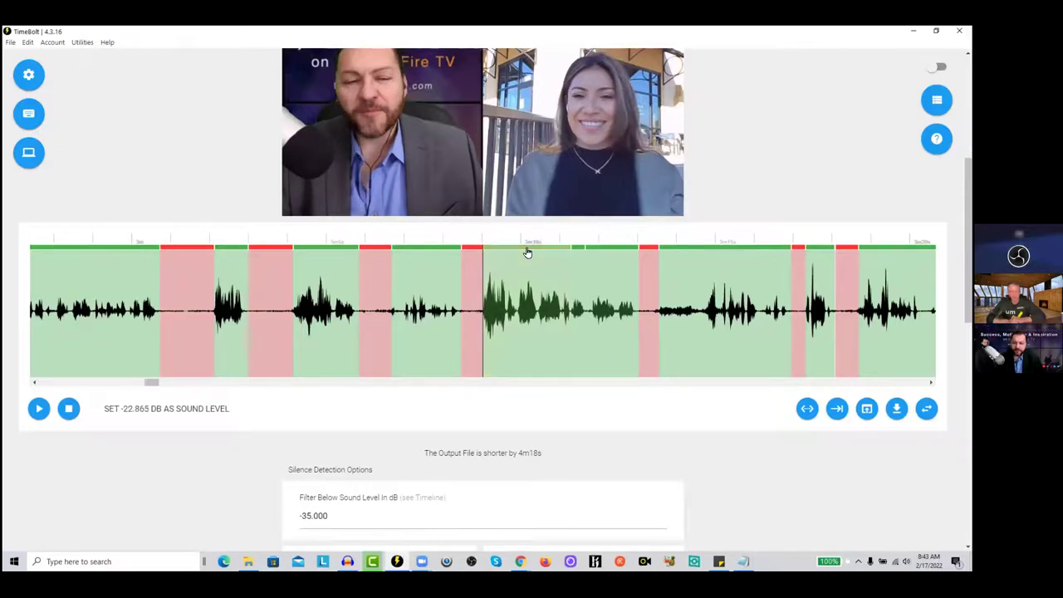
pyautogui.click(526, 251)
pyautogui.click(526, 252)
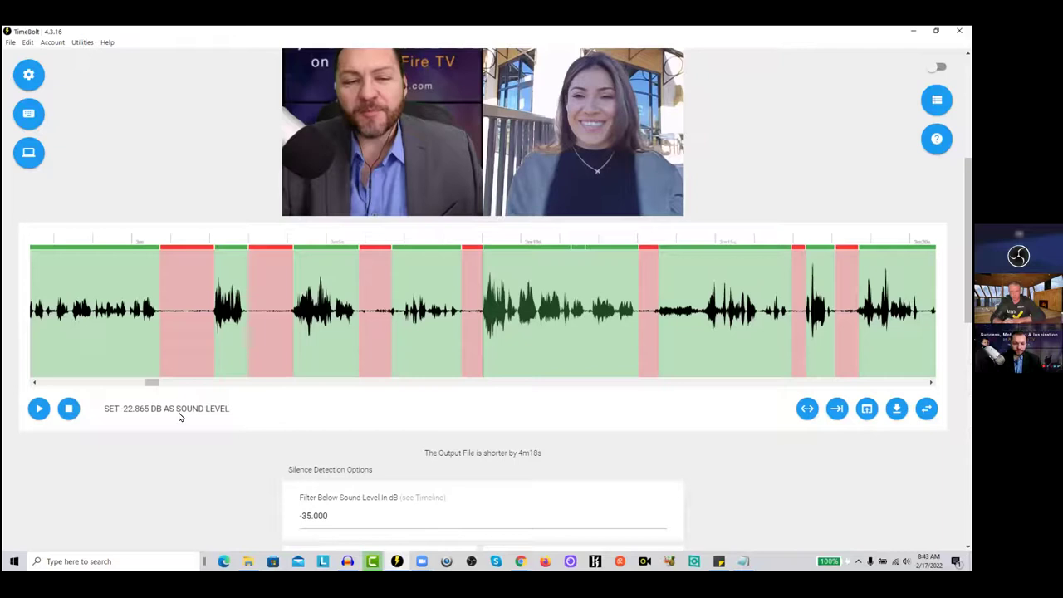
# Flip the timeline selection so that the silences are kept and the speech is removed.
pyautogui.scroll(3, 856, 441)
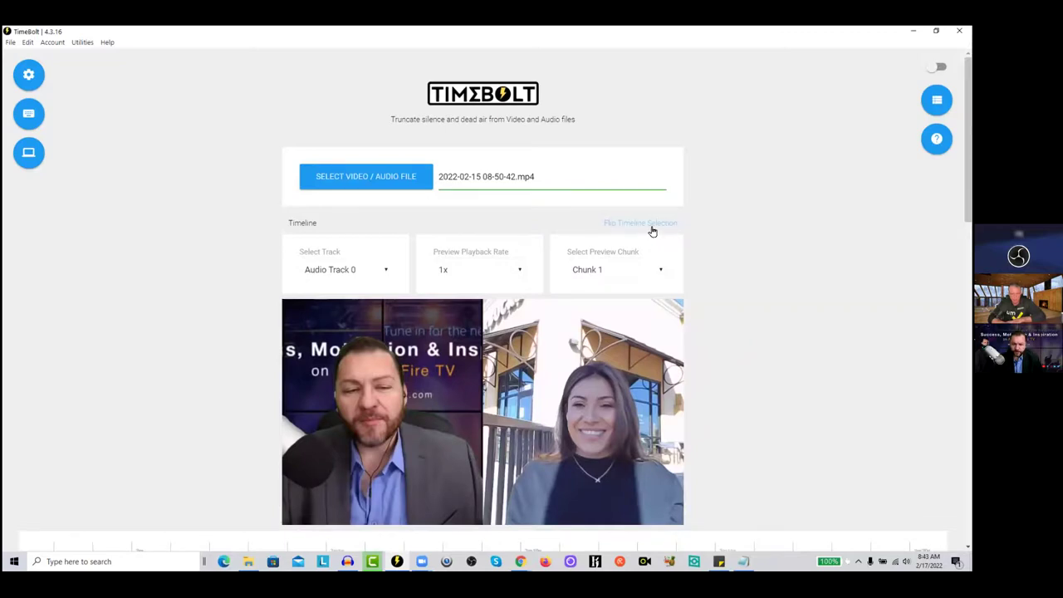
pyautogui.scroll(-1, 750, 364)
pyautogui.click(643, 144)
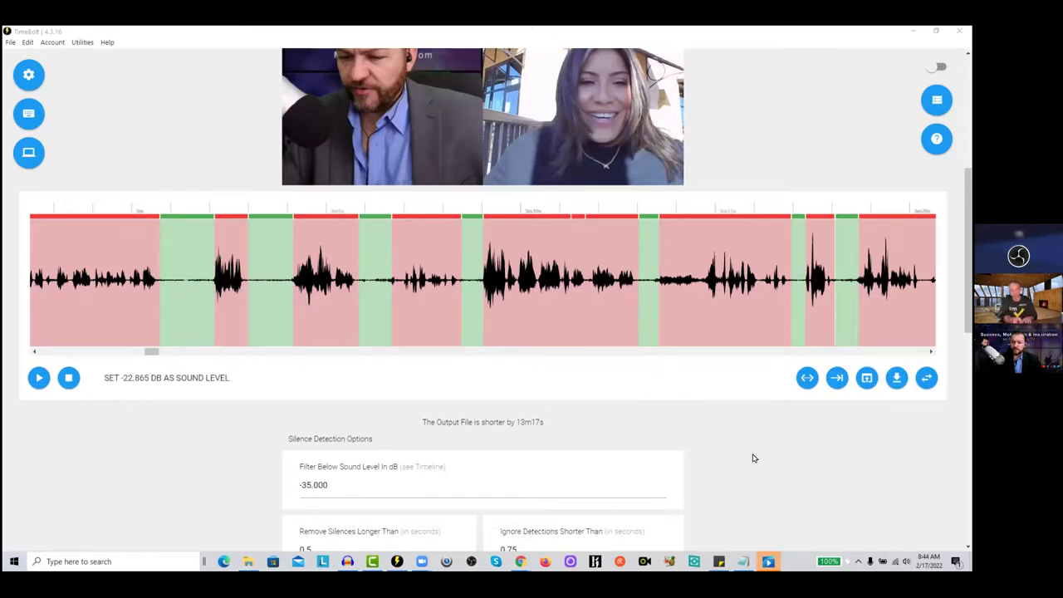
# Play the kept silences of the flipped timeline up to about 4m09s and pause.
pyautogui.scroll(1, 753, 457)
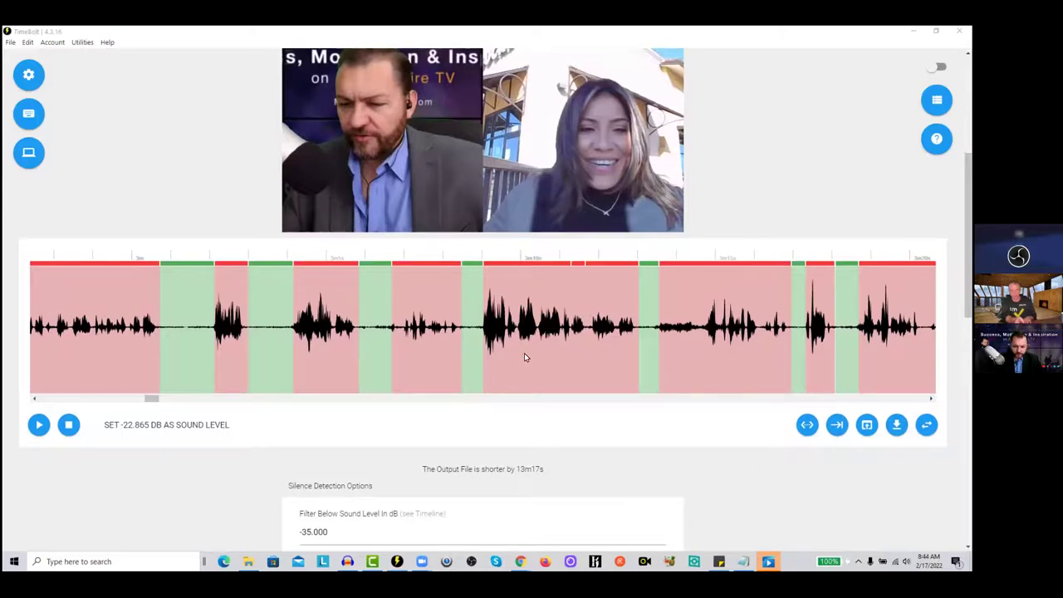
pyautogui.click(458, 332)
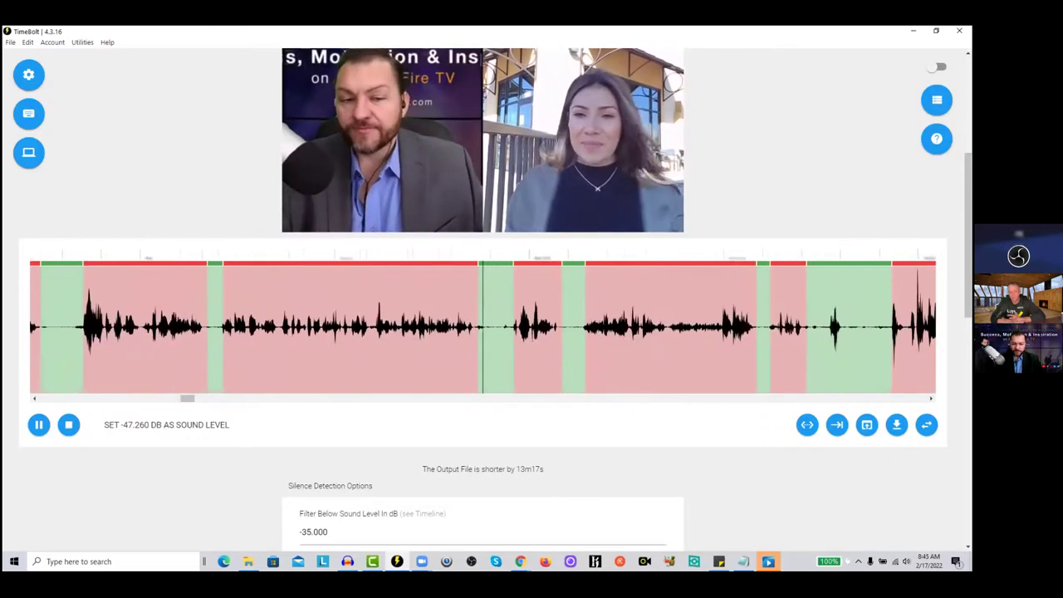
pyautogui.press('space')
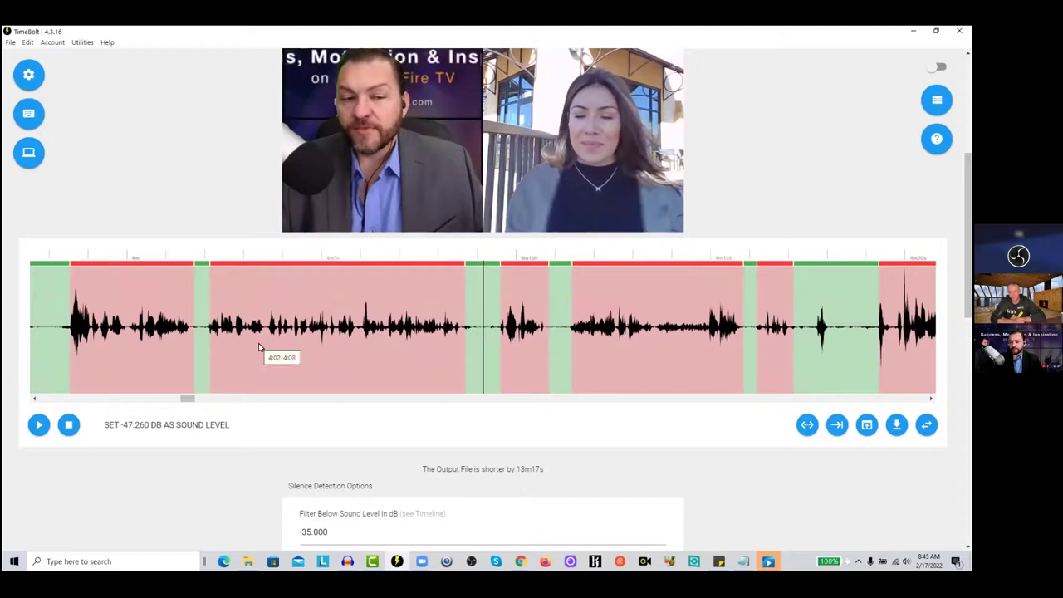
# Split the short noise burst out of the kept 4:17-4:19 segment and mark that piece for removal.
pyautogui.click(809, 341)
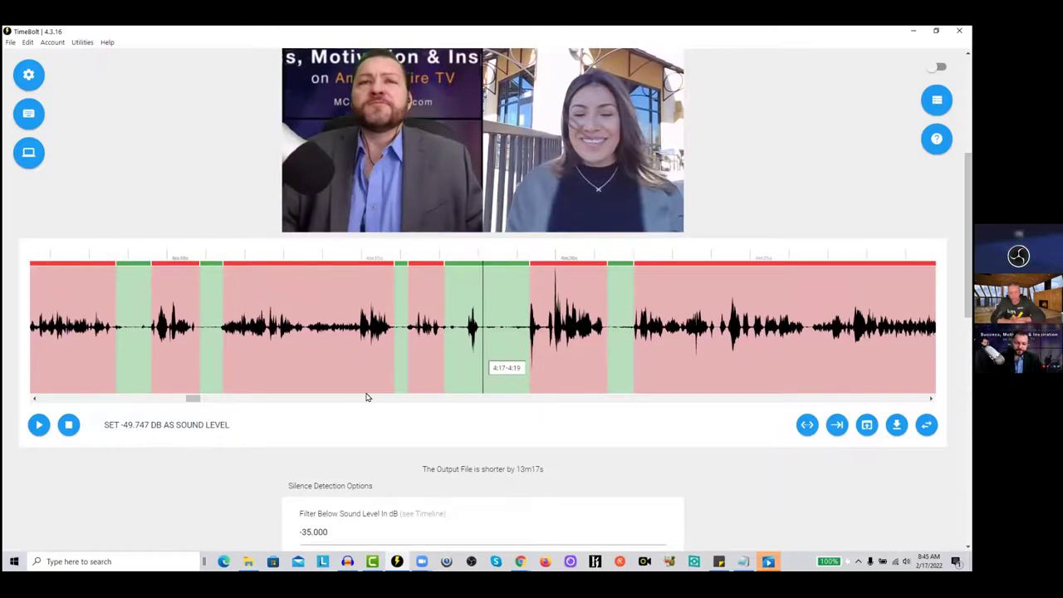
pyautogui.click(462, 330)
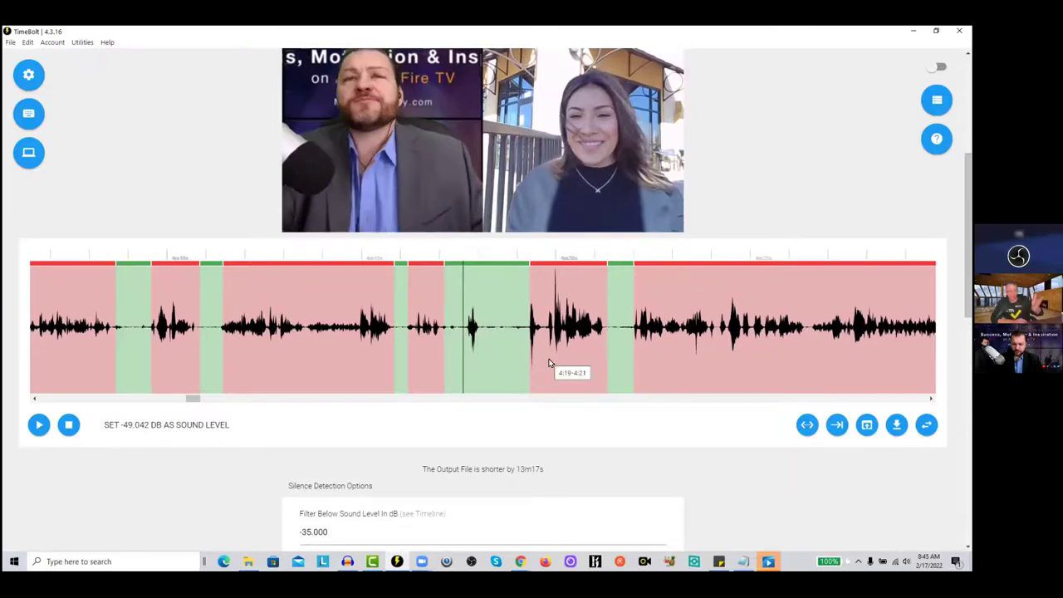
pyautogui.scroll(1, 548, 362)
pyautogui.press('space')
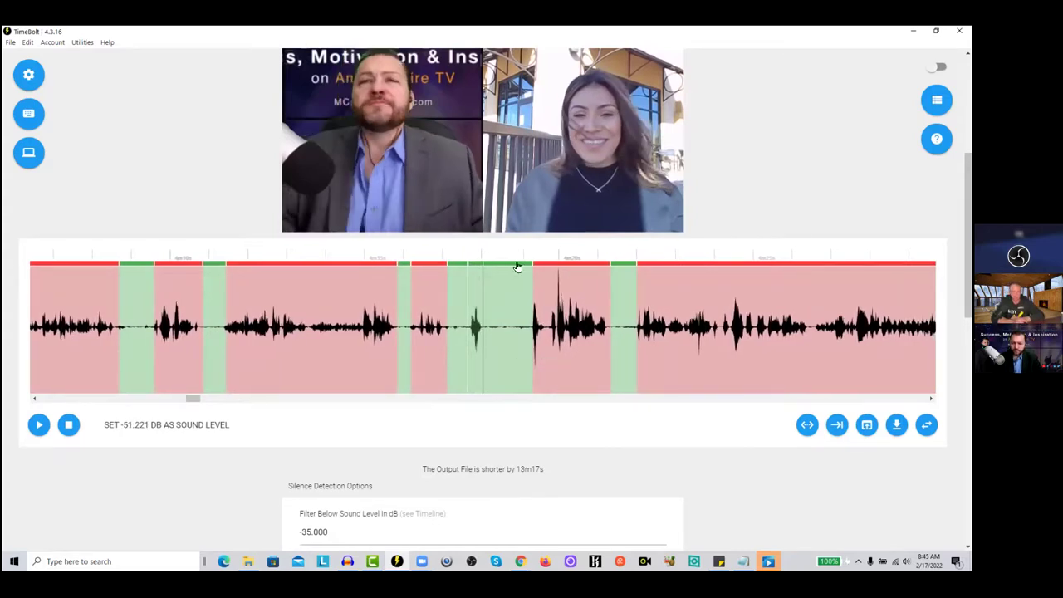
pyautogui.click(471, 266)
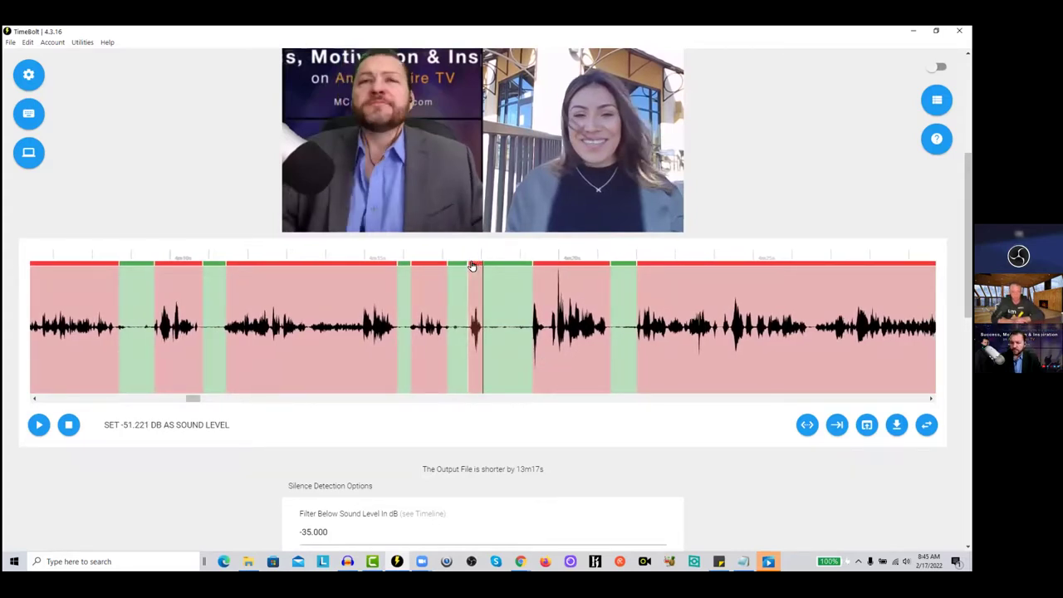
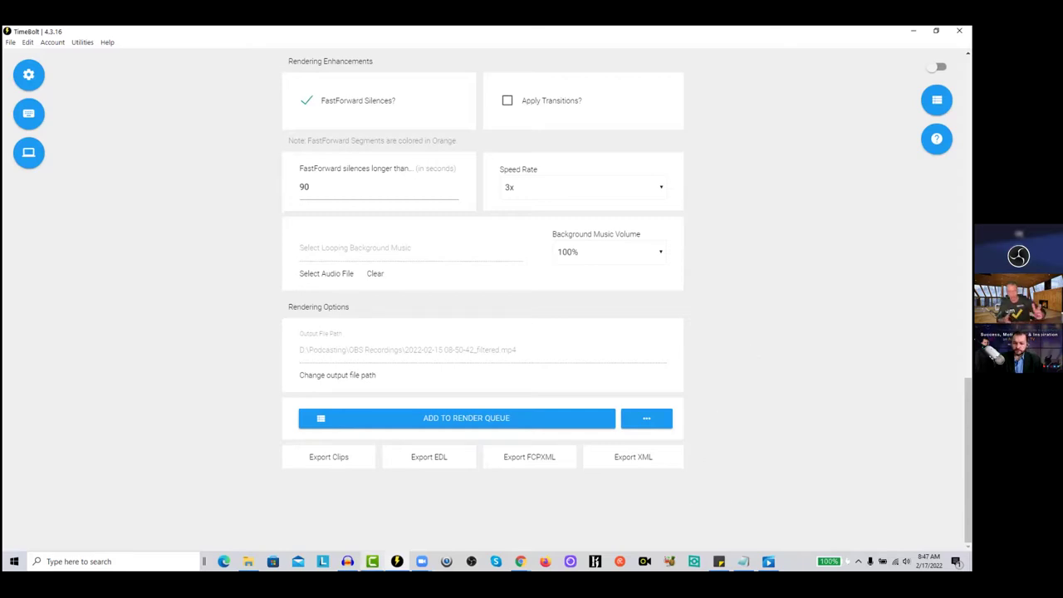
# Start exporting the recording as separate clips, bringing up the output folder selection.
pyautogui.moveTo(372, 561)
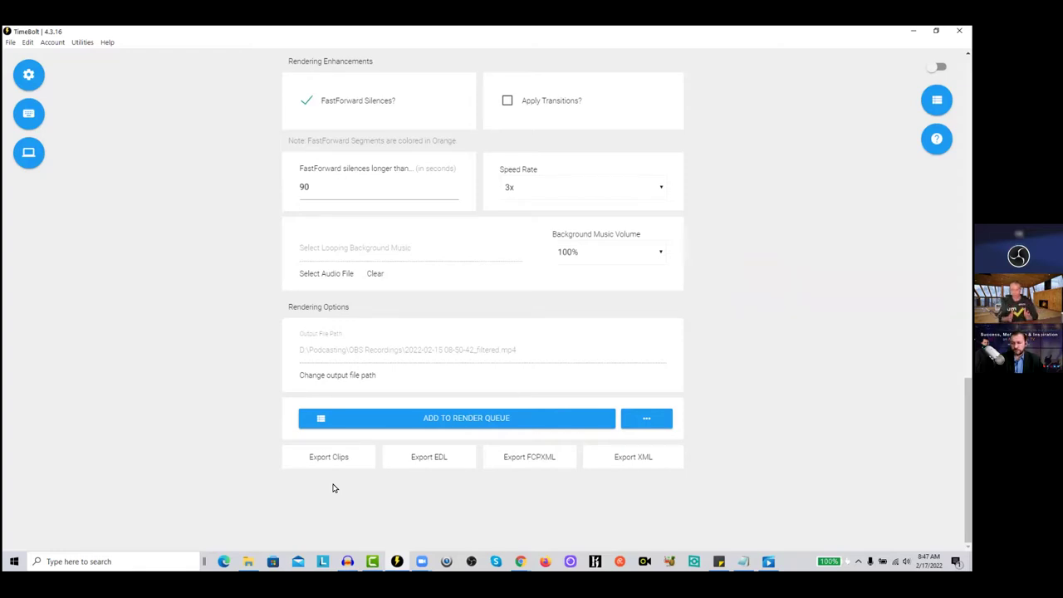
pyautogui.click(335, 457)
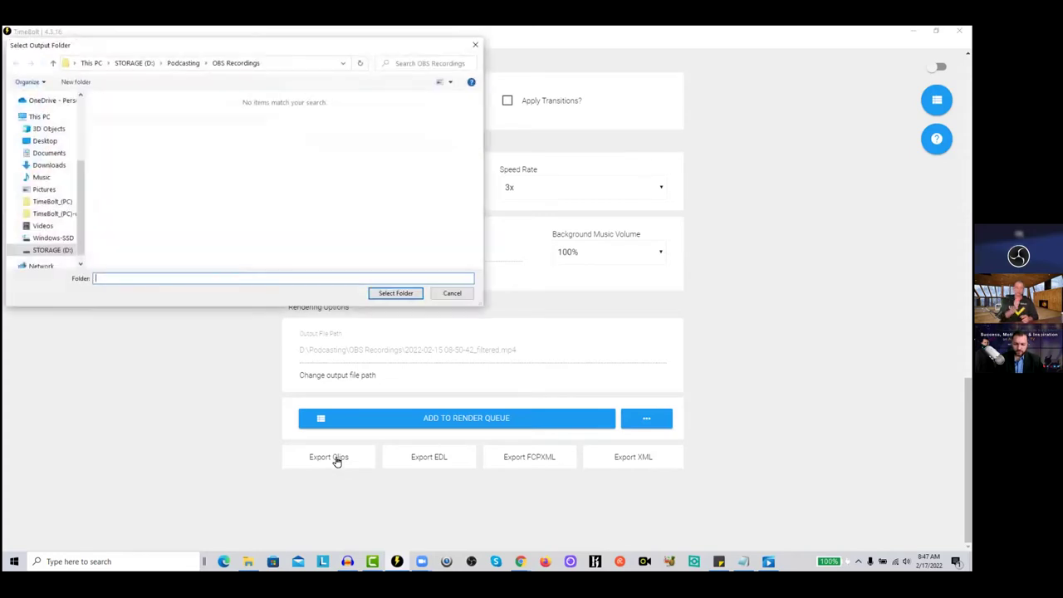